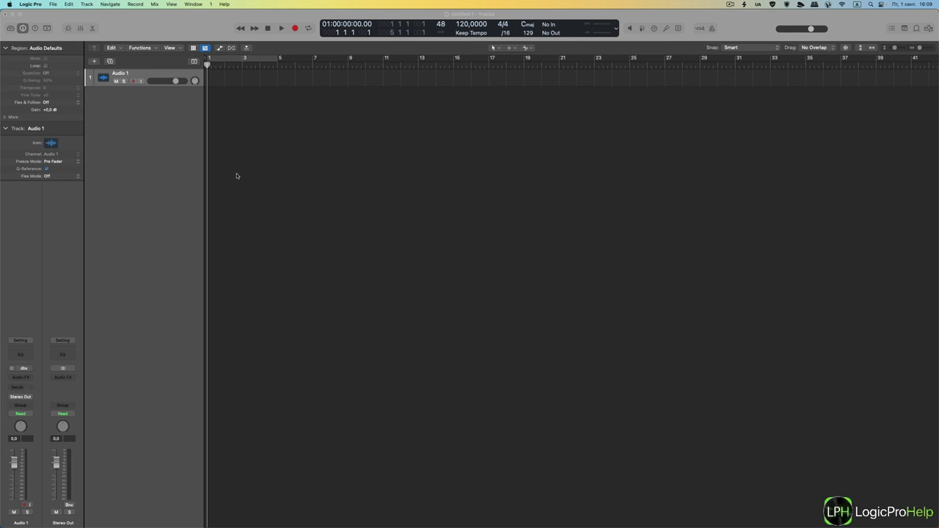
click(160, 152)
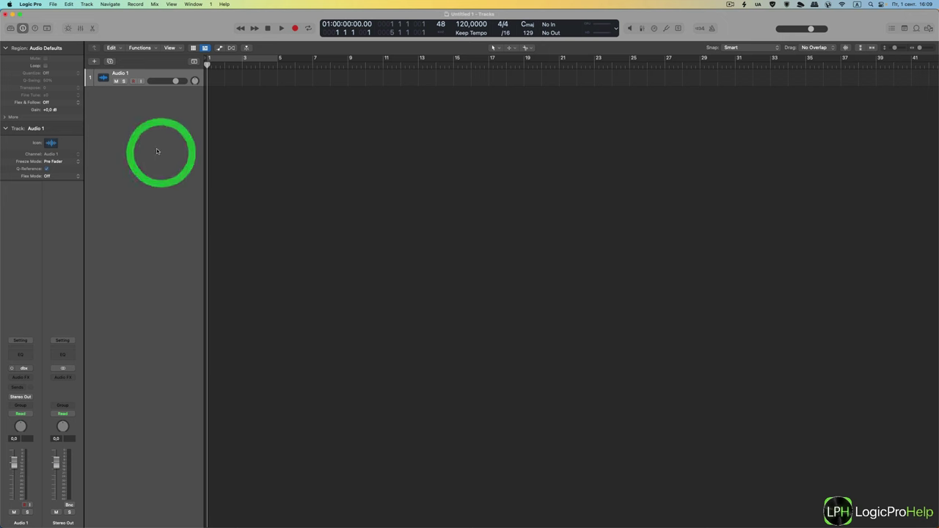
click(144, 37)
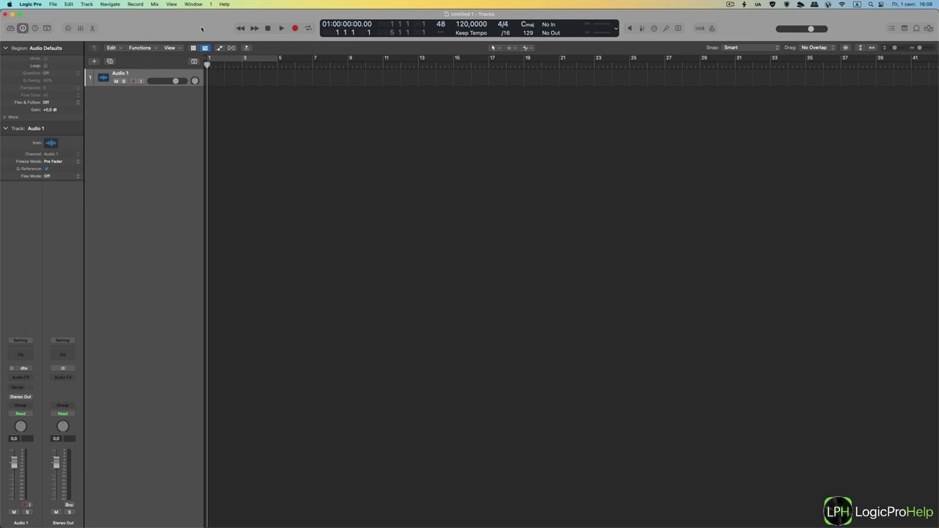
click(202, 29)
click(199, 29)
click(170, 163)
click(191, 34)
- Open the Sound Library Manager, look through the full list of additional content packages and their installation status, and close it
click(22, 4)
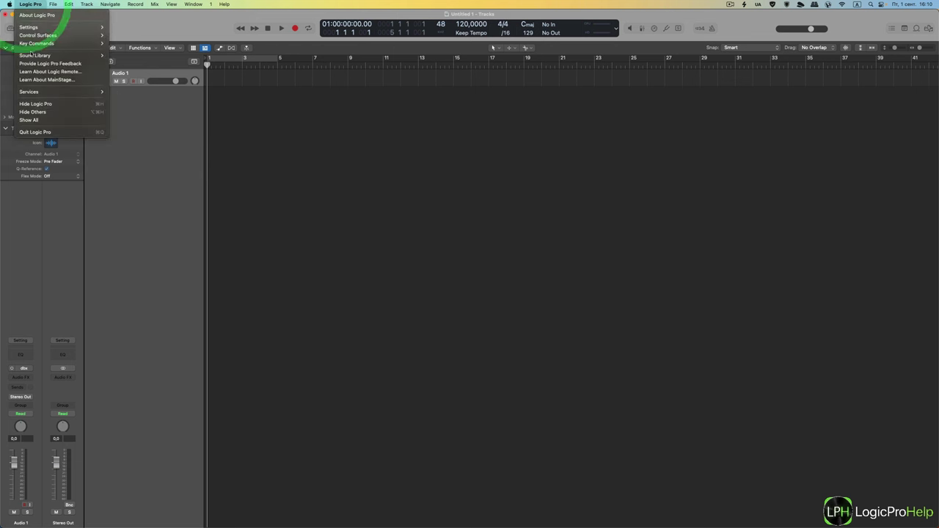
mouse_move(28, 55)
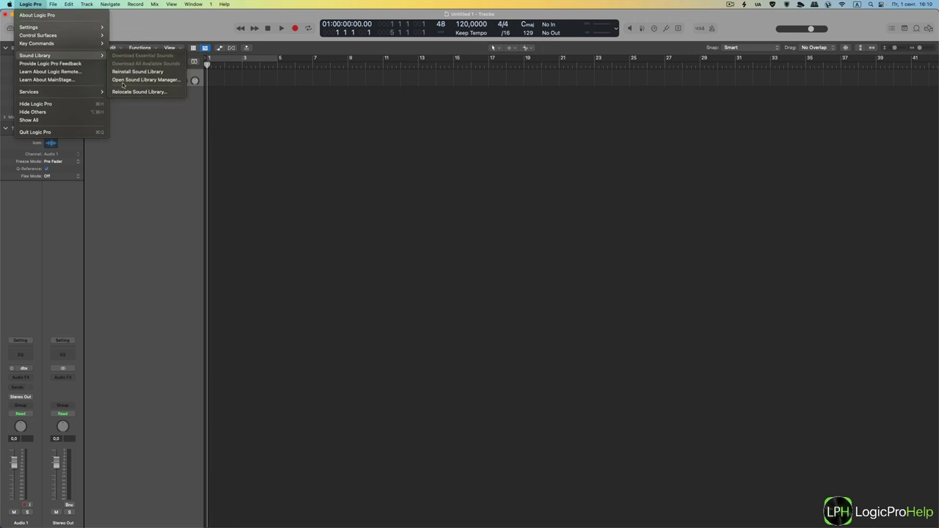
click(126, 81)
scroll(529, 201, down, 3)
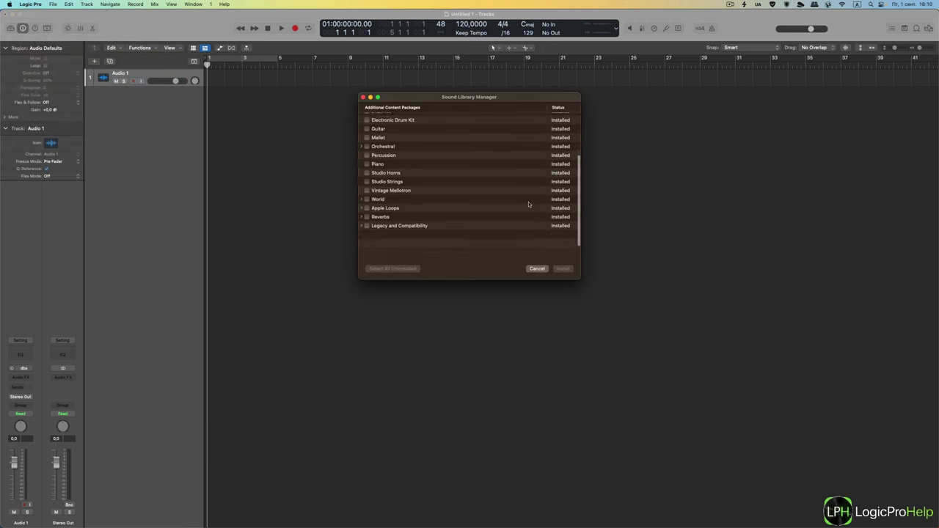
scroll(529, 202, up, 3)
scroll(397, 176, down, 5)
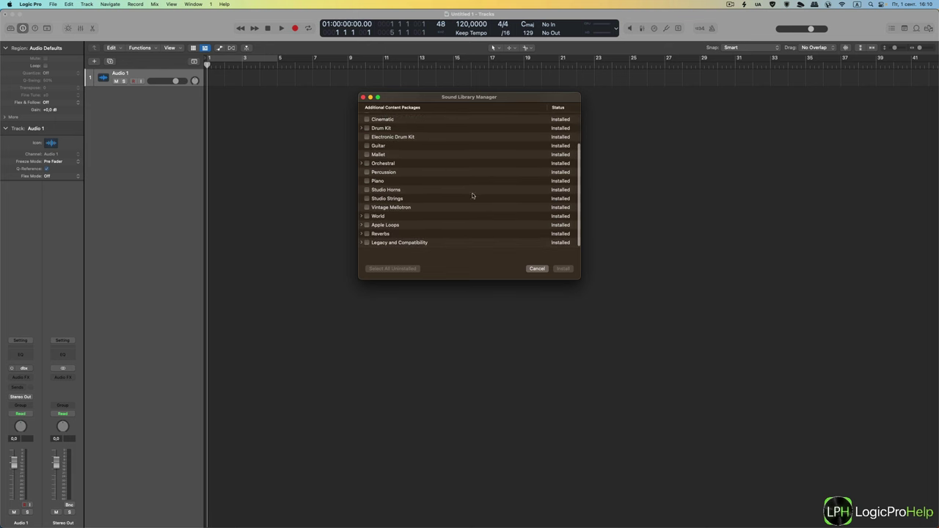
scroll(446, 199, up, 5)
scroll(436, 192, up, 1)
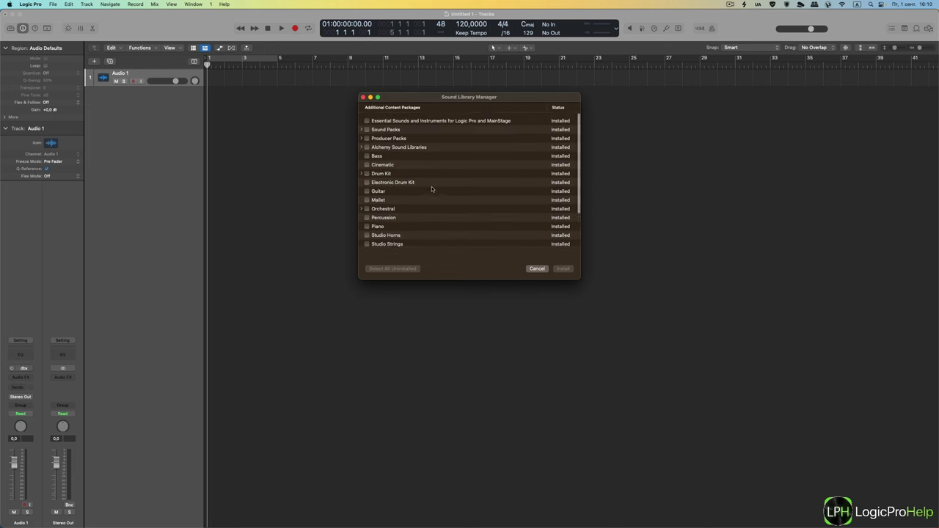
click(363, 97)
- Reopen the Sound Library Manager to examine the content packages available for installation
click(32, 4)
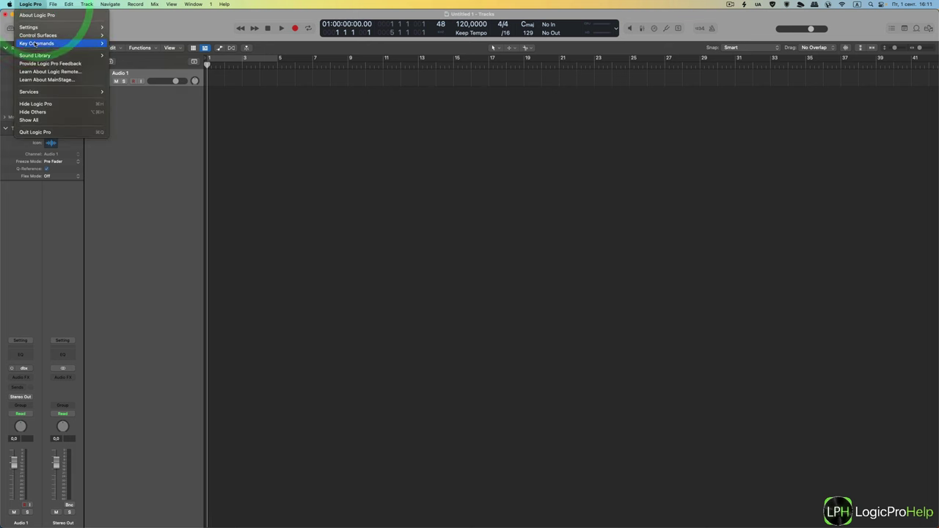
mouse_move(35, 55)
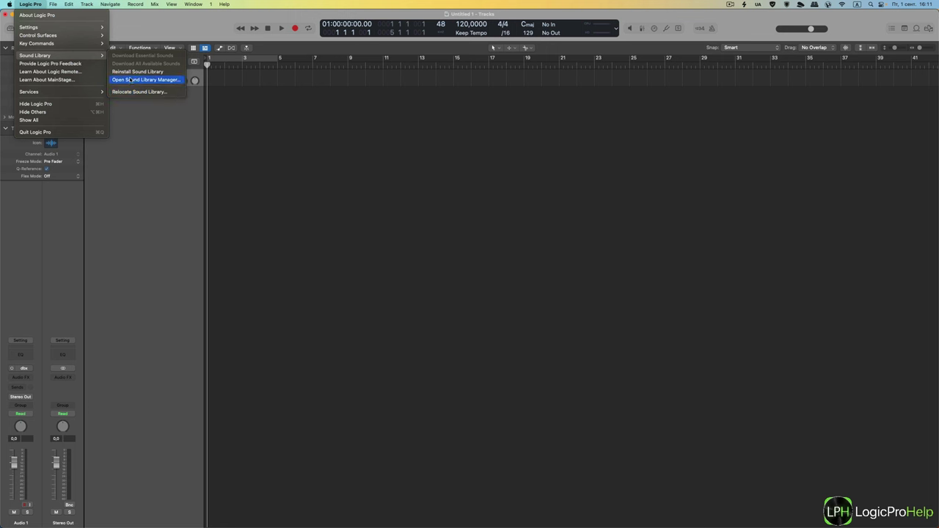
click(132, 79)
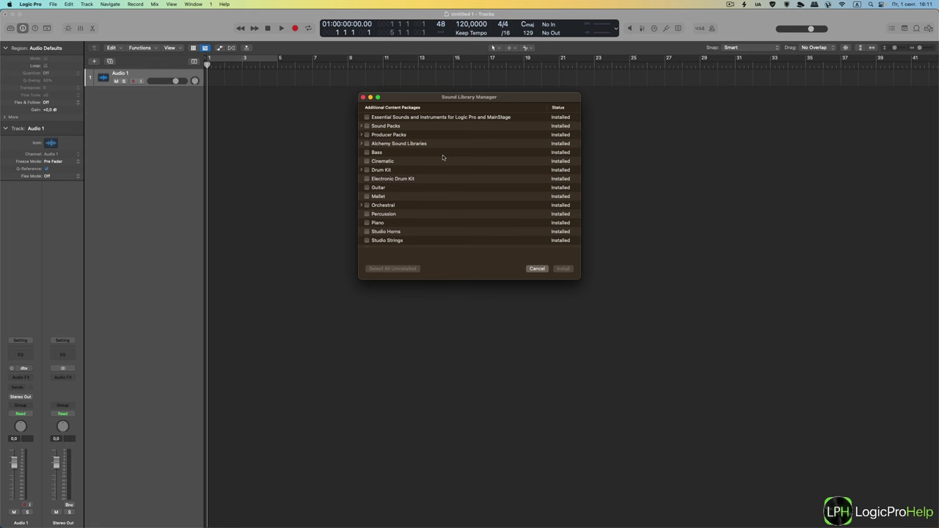
mouse_move(443, 158)
mouse_move(366, 137)
mouse_move(434, 129)
- Bring up the Relocate Sound Library window to view the available volumes, and move it clear of the package list
click(31, 5)
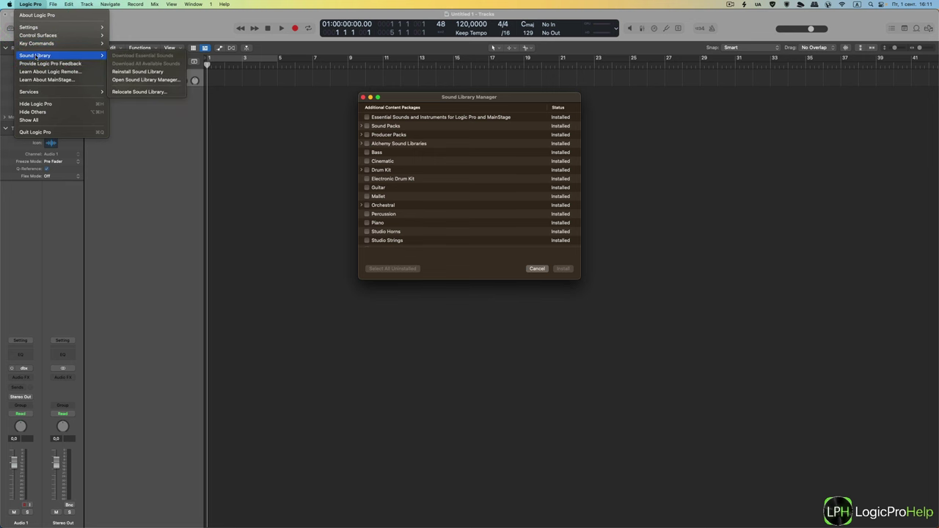
click(129, 92)
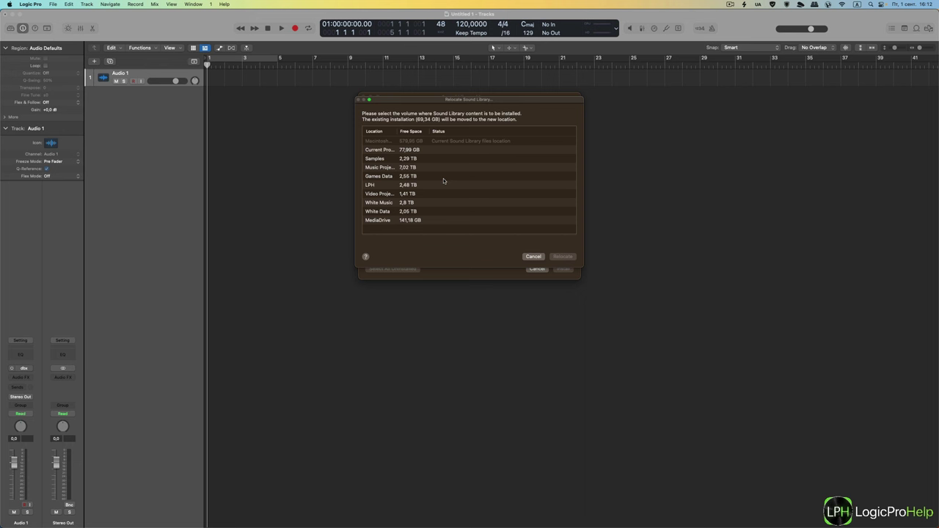
drag(493, 107, 496, 251)
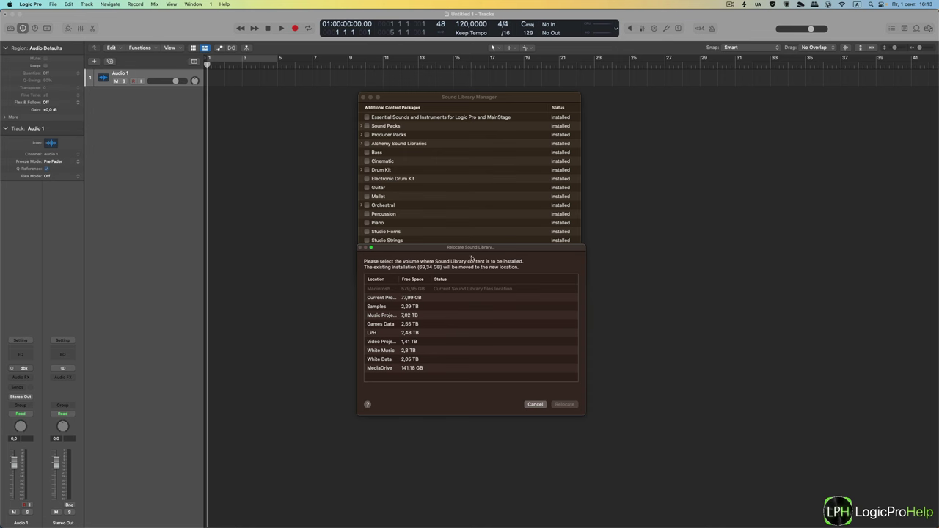
drag(469, 248, 456, 292)
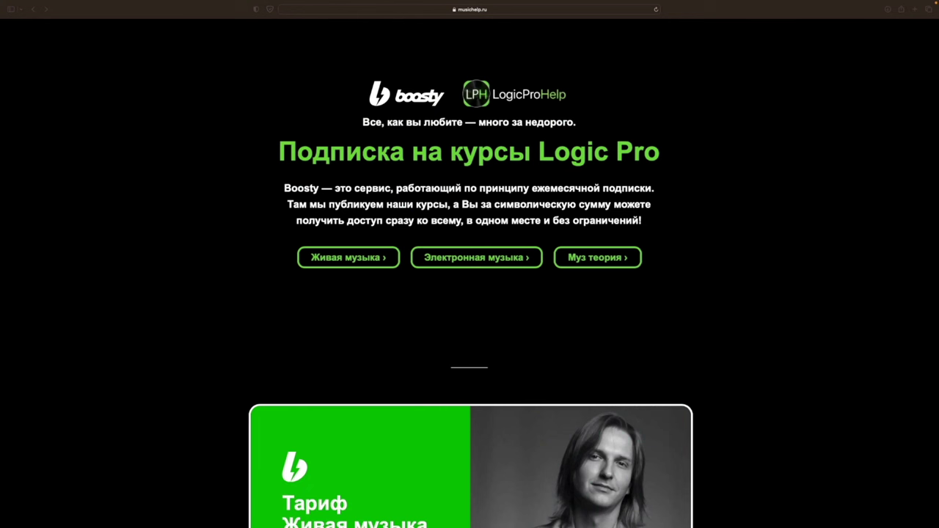
- Switch to Safari and review the musichelp.ru page of Logic Pro course subscriptions, covering the live music, electronic music and music theory plans
click(305, 142)
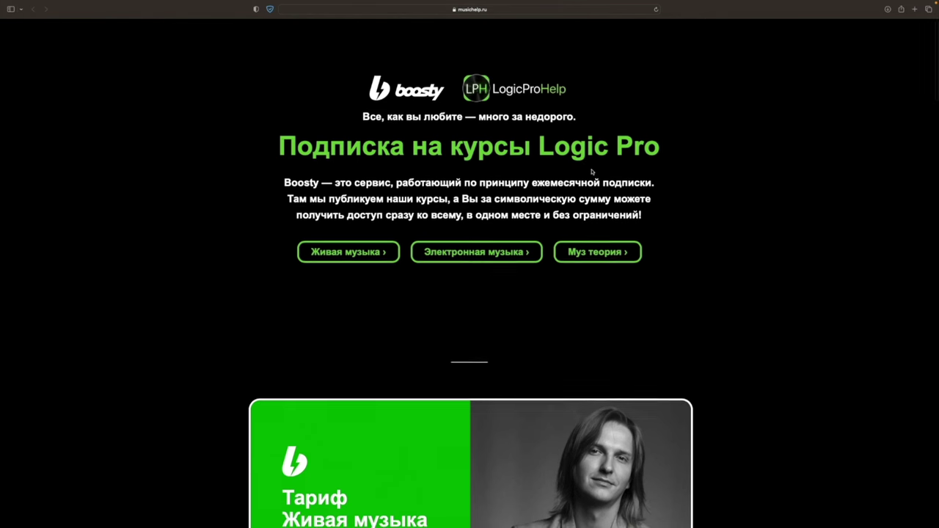
scroll(780, 191, down, 2)
scroll(781, 191, down, 5)
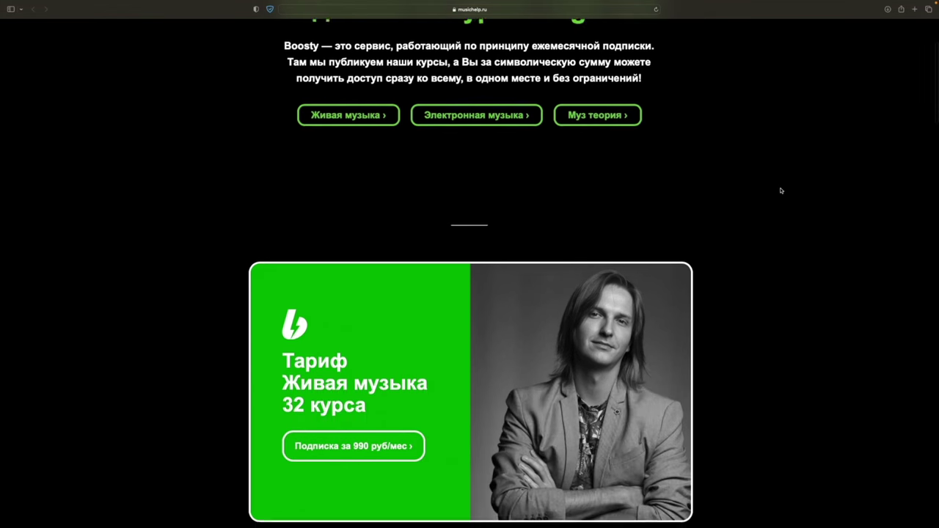
scroll(781, 191, down, 4)
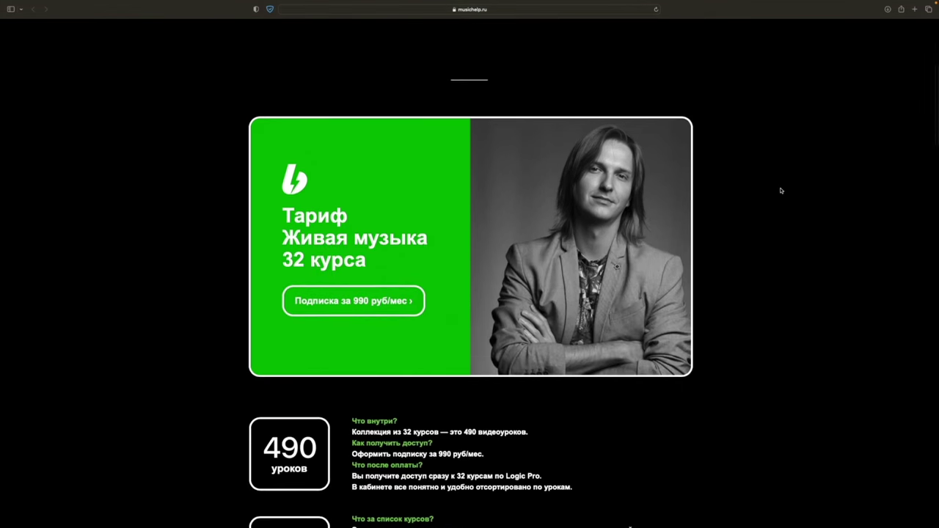
scroll(781, 191, down, 5)
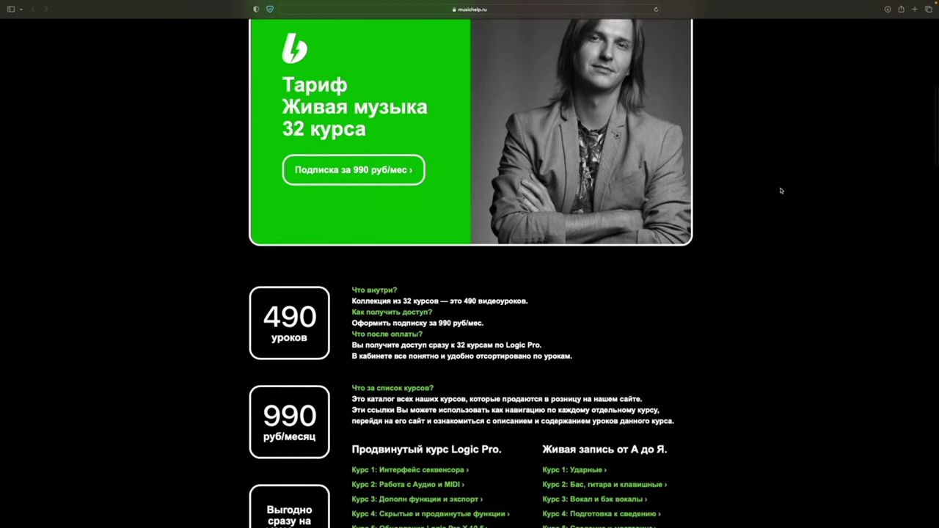
scroll(781, 191, down, 4)
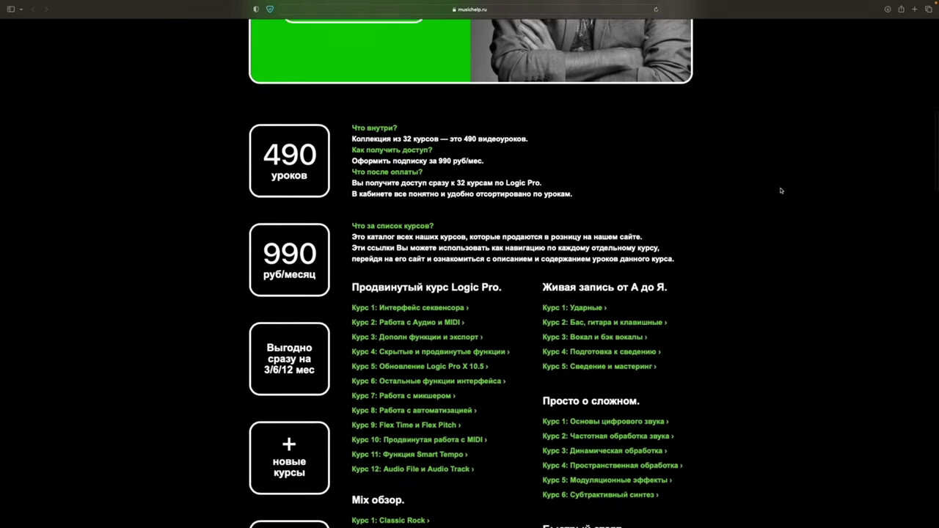
scroll(781, 191, down, 1)
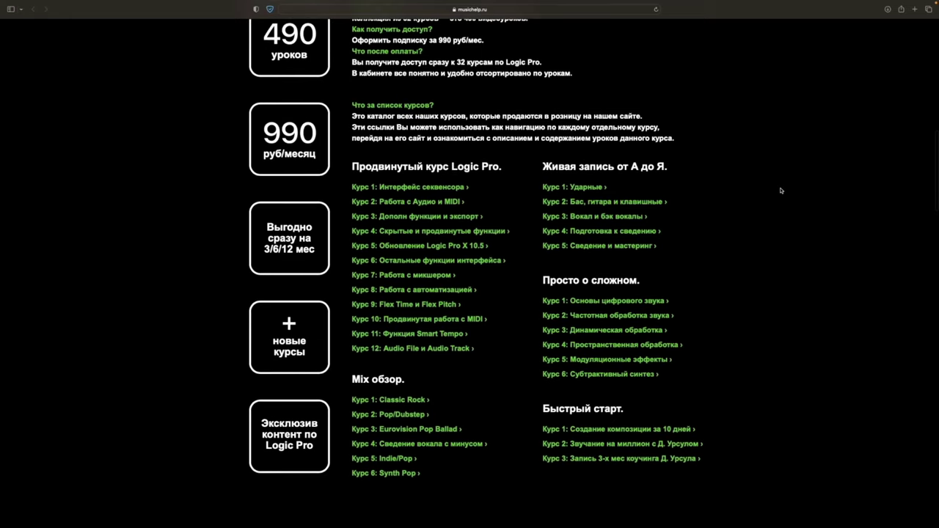
scroll(781, 191, down, 2)
scroll(781, 191, down, 3)
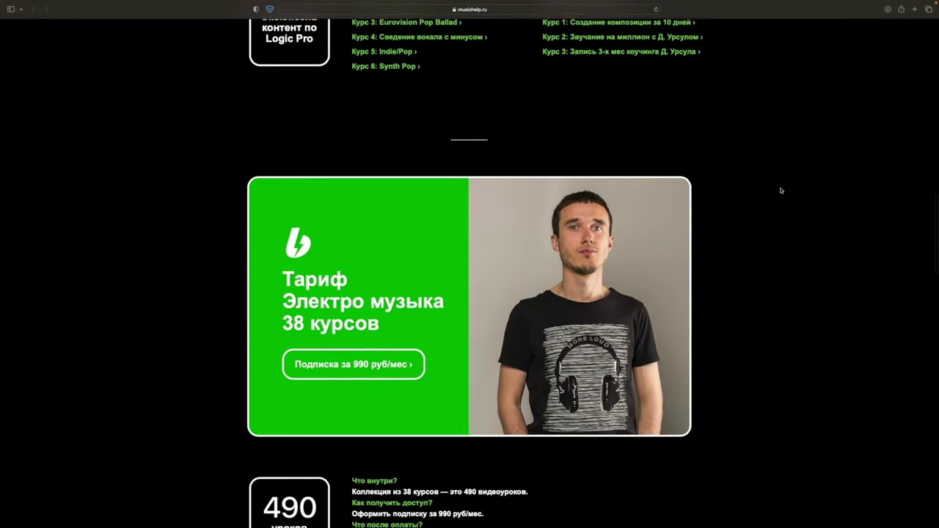
scroll(781, 191, down, 8)
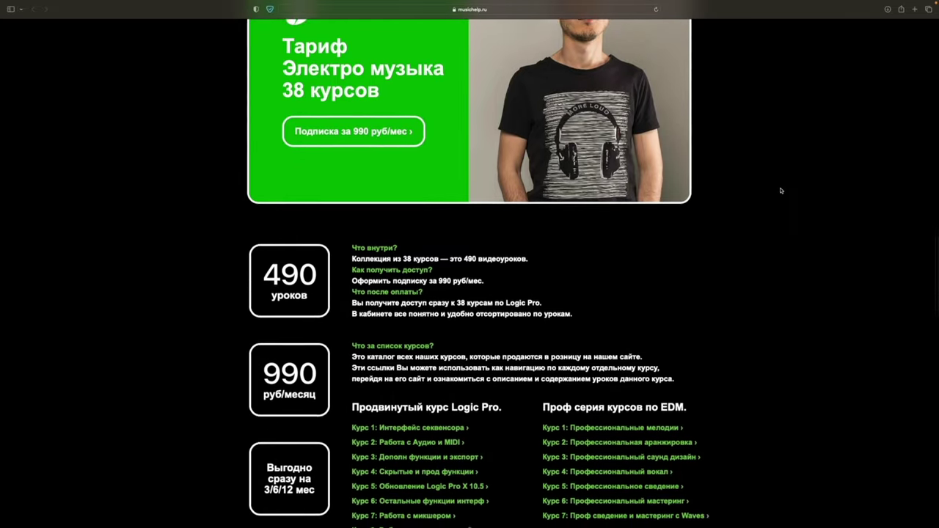
scroll(780, 190, down, 9)
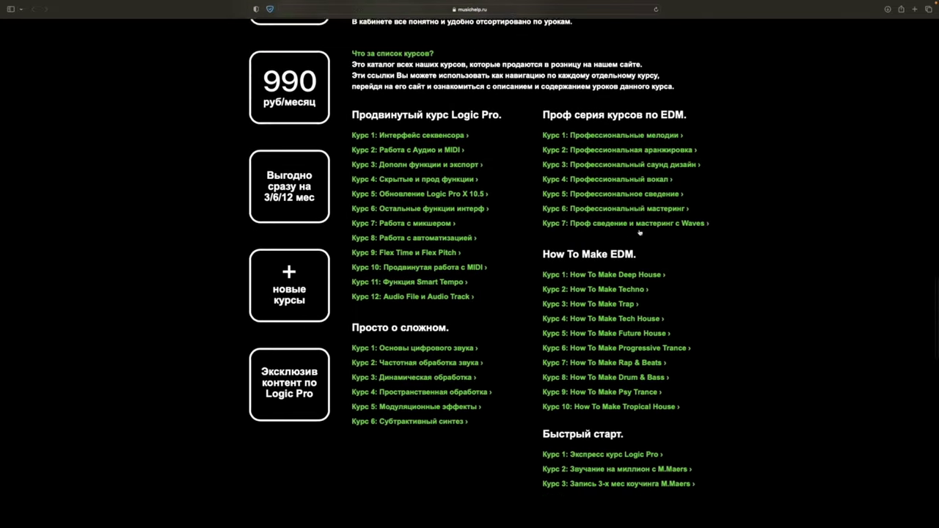
scroll(640, 232, down, 9)
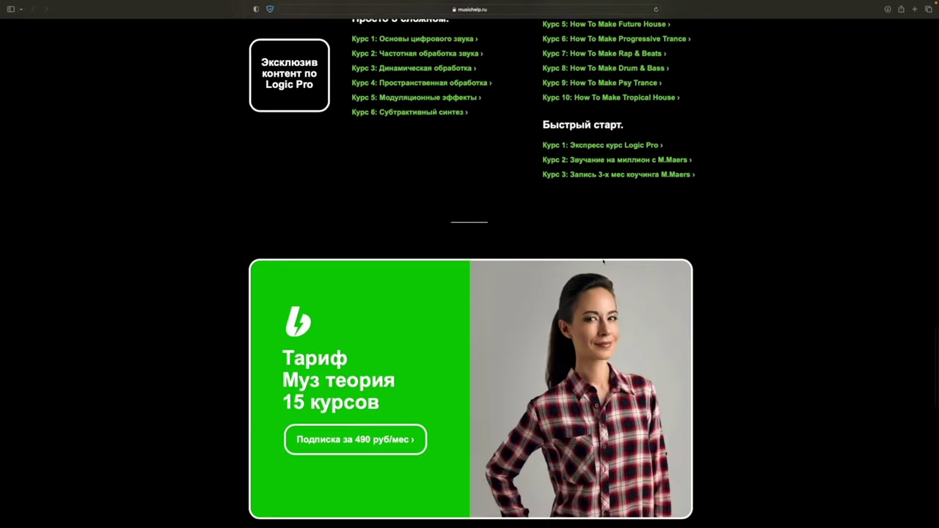
scroll(614, 259, down, 10)
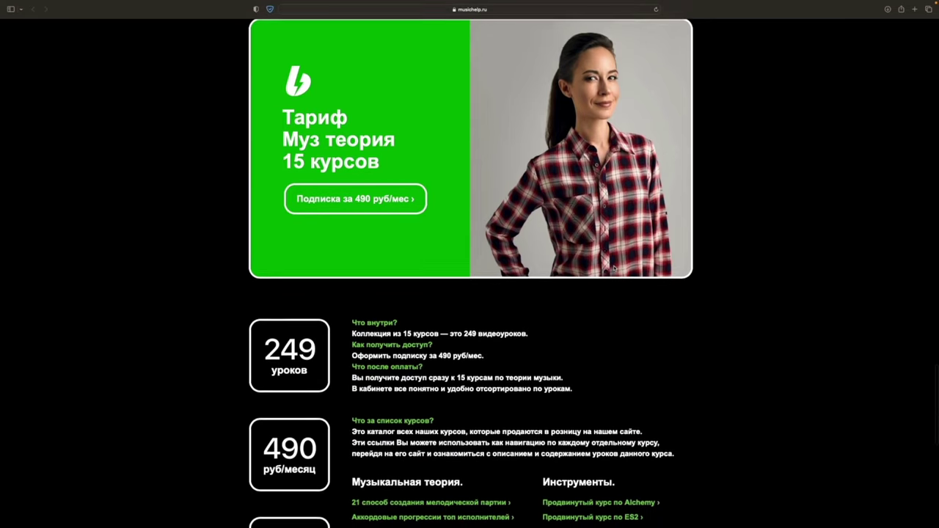
scroll(615, 269, down, 10)
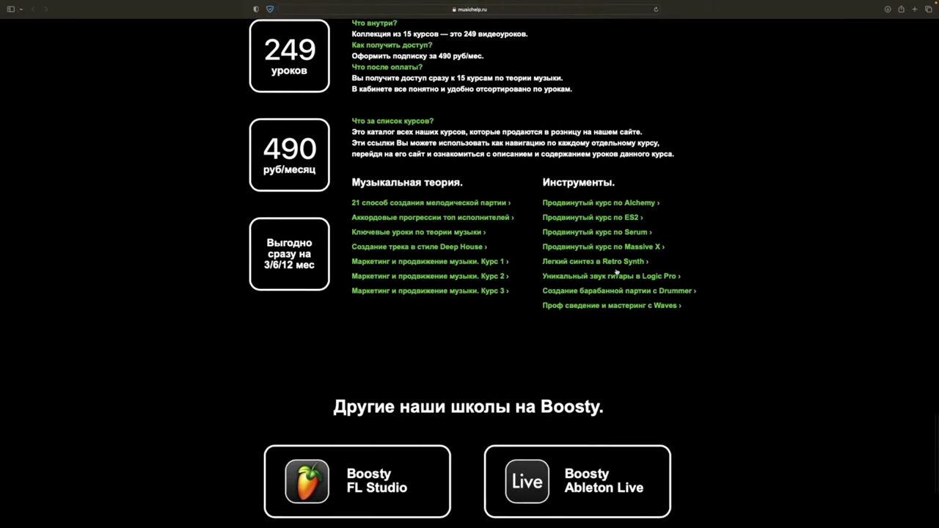
scroll(617, 272, up, 20)
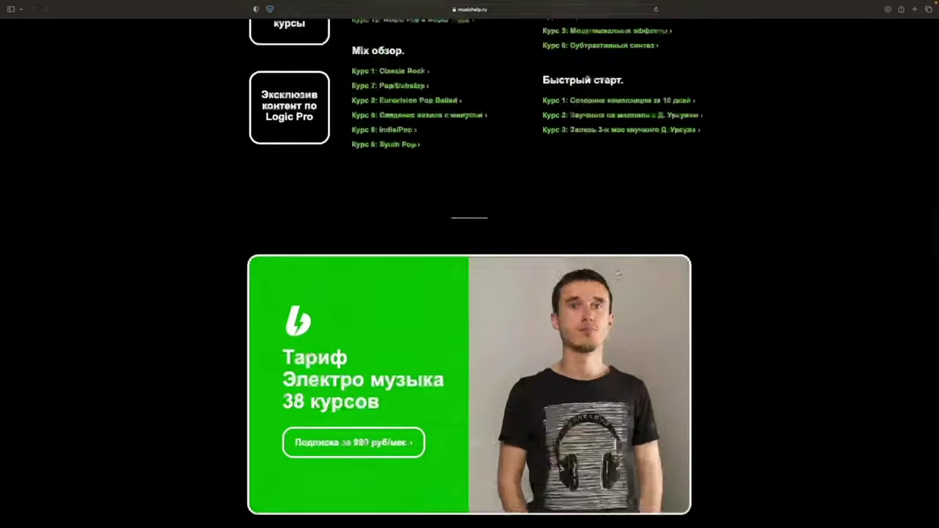
scroll(617, 272, up, 2)
scroll(618, 273, down, 8)
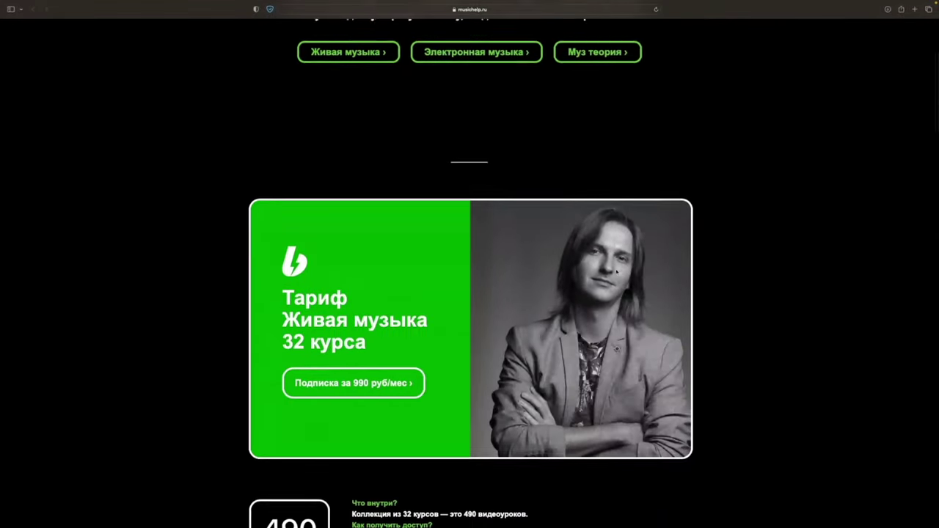
scroll(615, 269, up, 8)
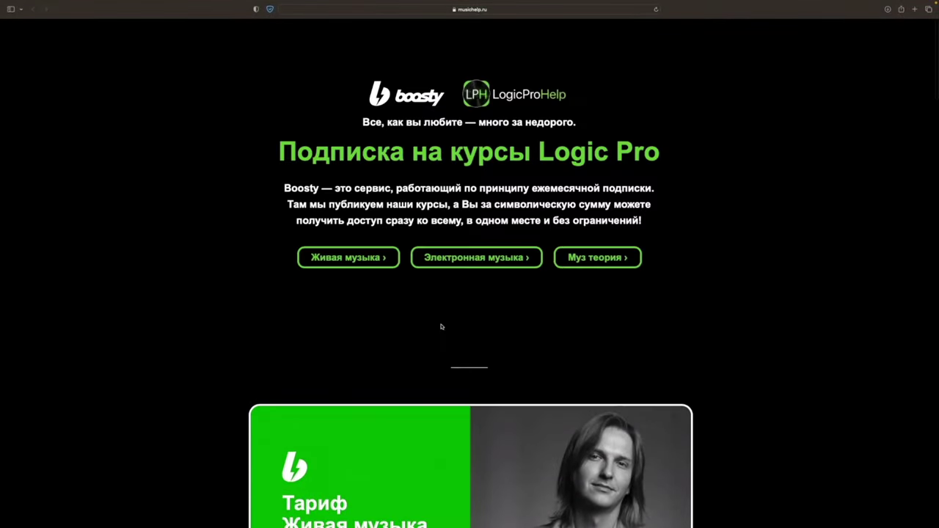
- Start subscribing to the "Живая музыка" plan on its Boosty page and sign in through VK
click(335, 260)
click(335, 253)
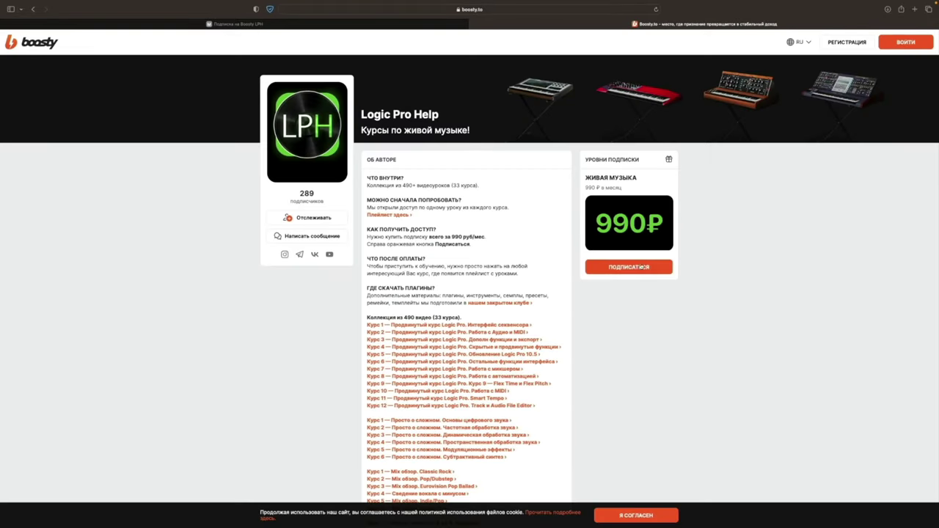
click(598, 270)
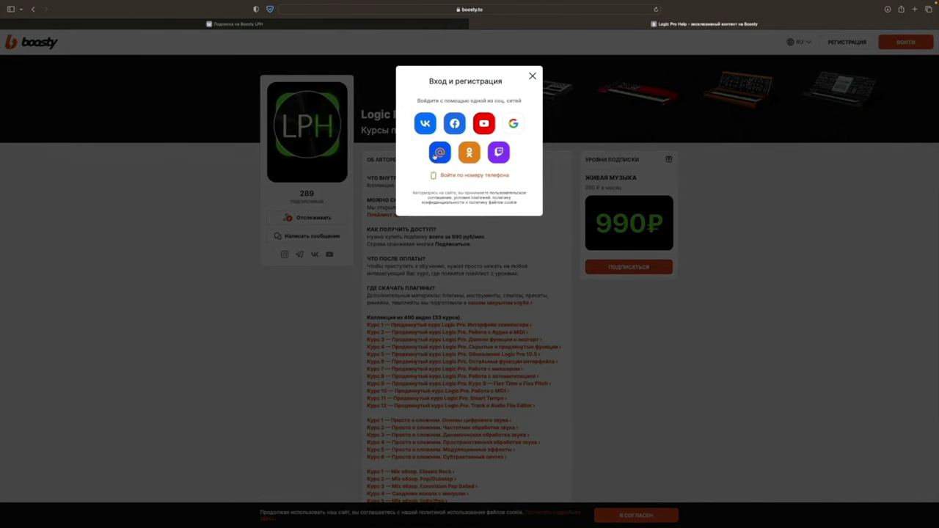
click(426, 124)
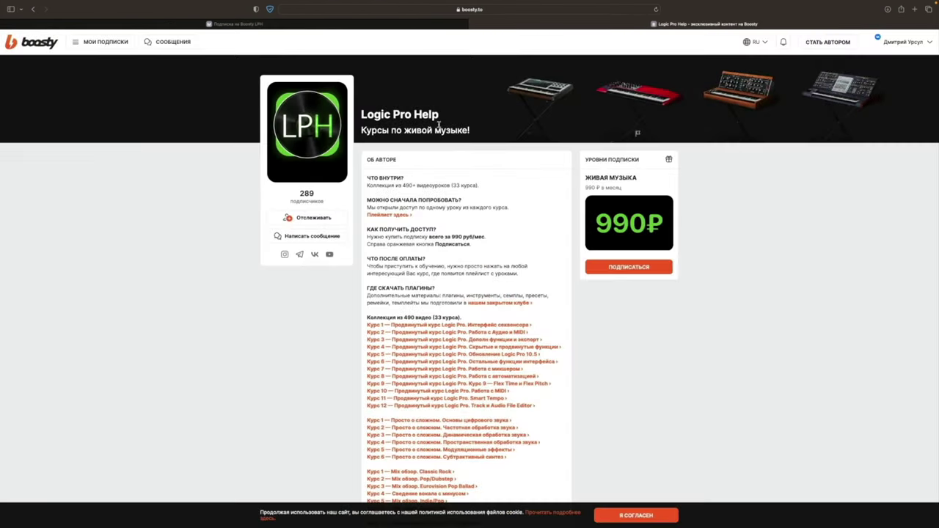
- Compare the 3, 6 and 12 month subscription periods, choose 1 month (1 месяц) and buy the subscription
click(433, 151)
click(506, 153)
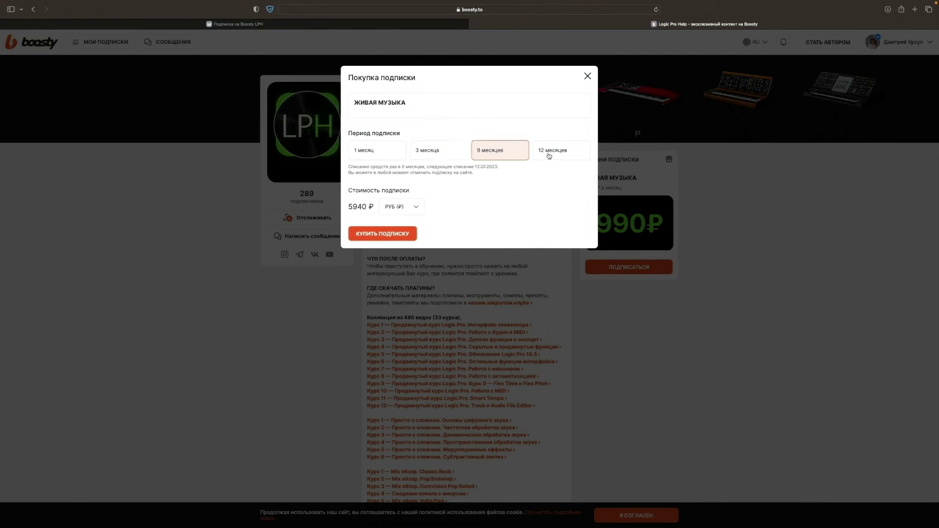
click(551, 152)
click(377, 153)
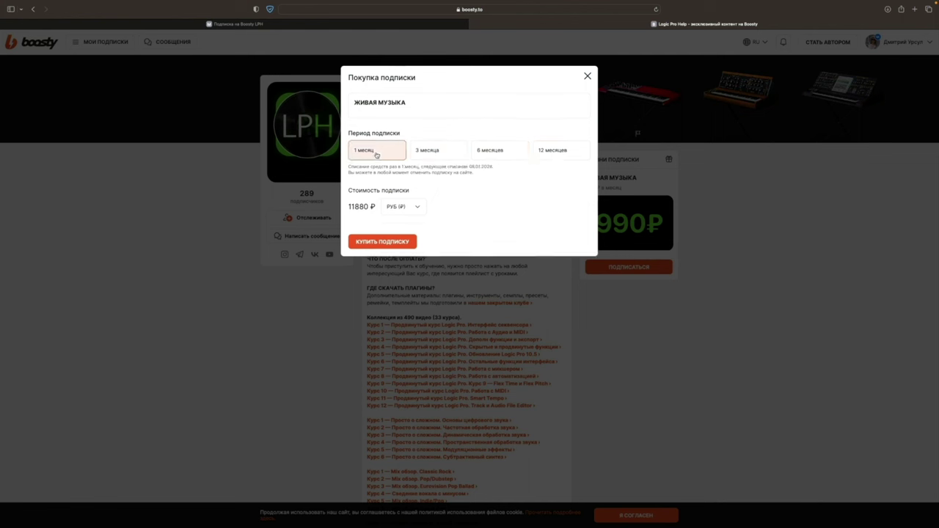
click(391, 243)
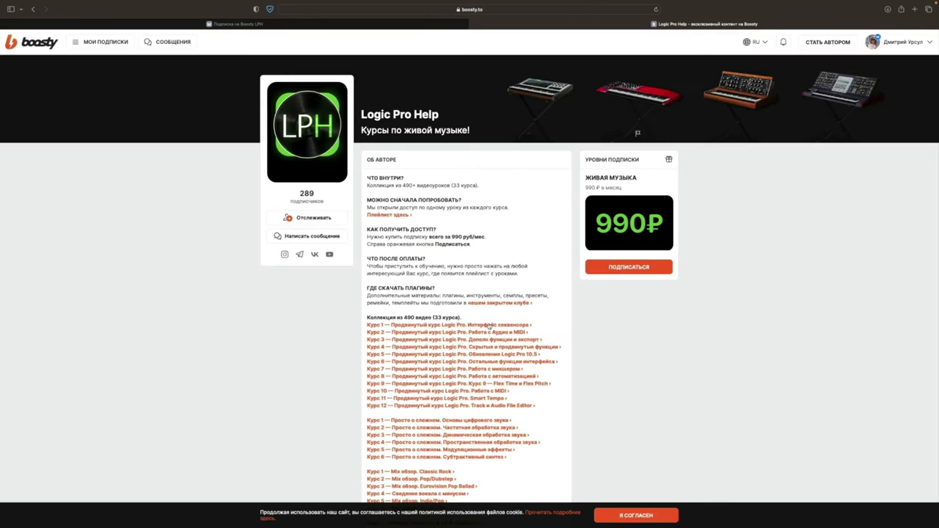
- Look through the Logic Pro Help course list on the Boosty page and return to the musichelp.ru subscription page
scroll(490, 326, down, 1)
scroll(489, 326, down, 1)
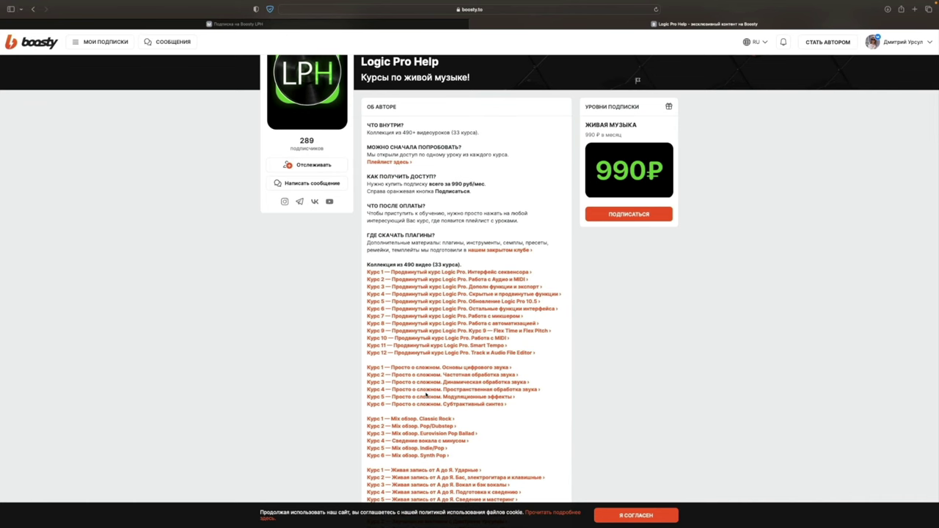
scroll(426, 395, down, 1)
click(332, 24)
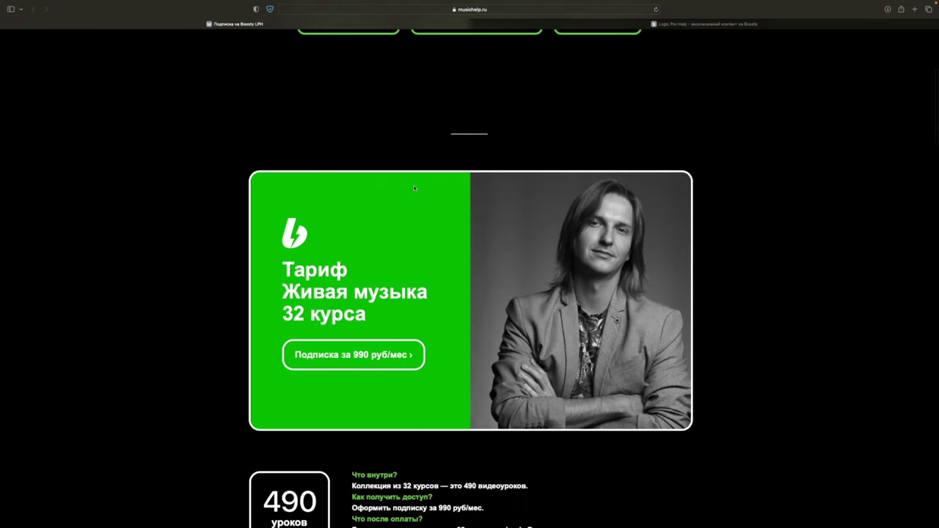
scroll(415, 189, up, 5)
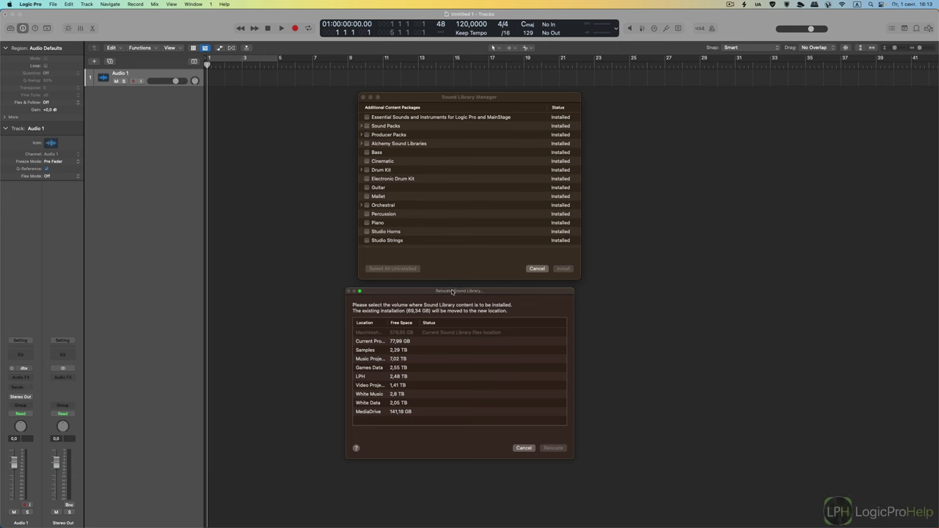
- Switch to Logic Pro, try the Music Projects volume as the relocation target, and dismiss both Sound Library windows without relocating
drag(456, 292, 462, 290)
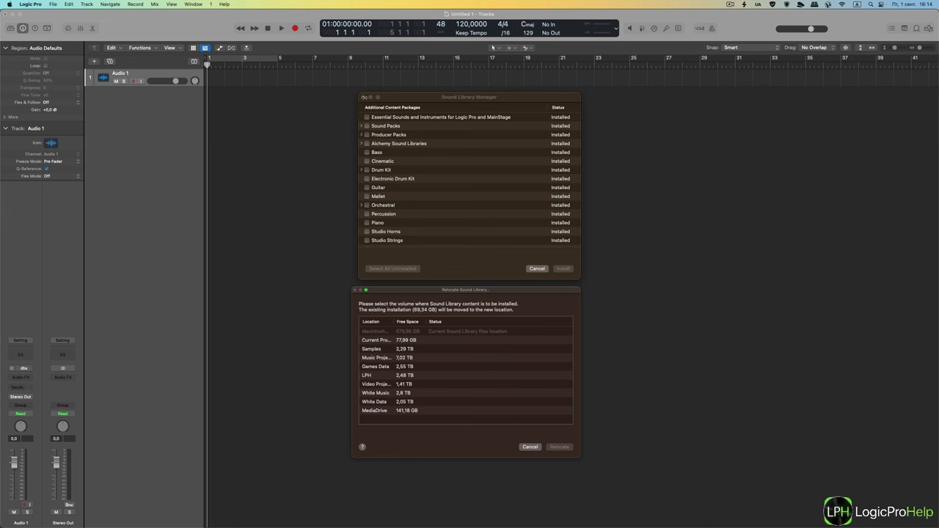
drag(396, 101, 382, 99)
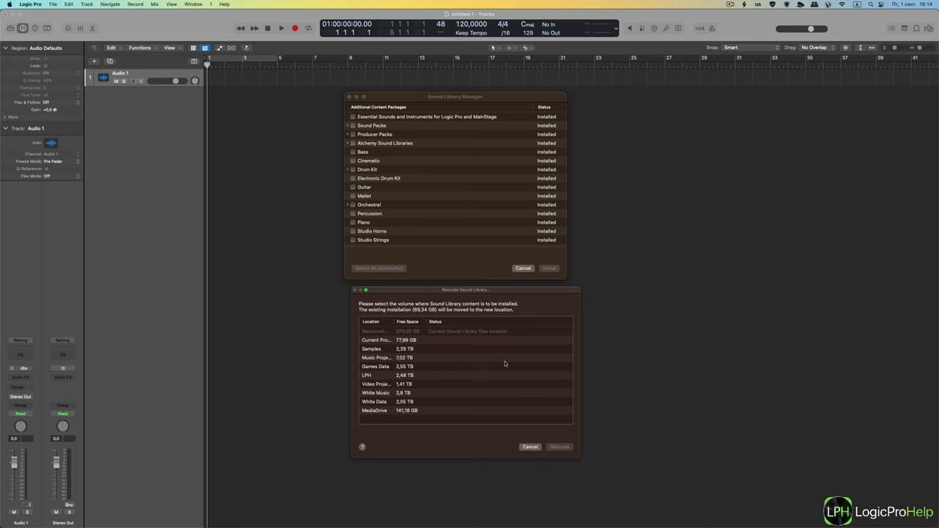
click(452, 359)
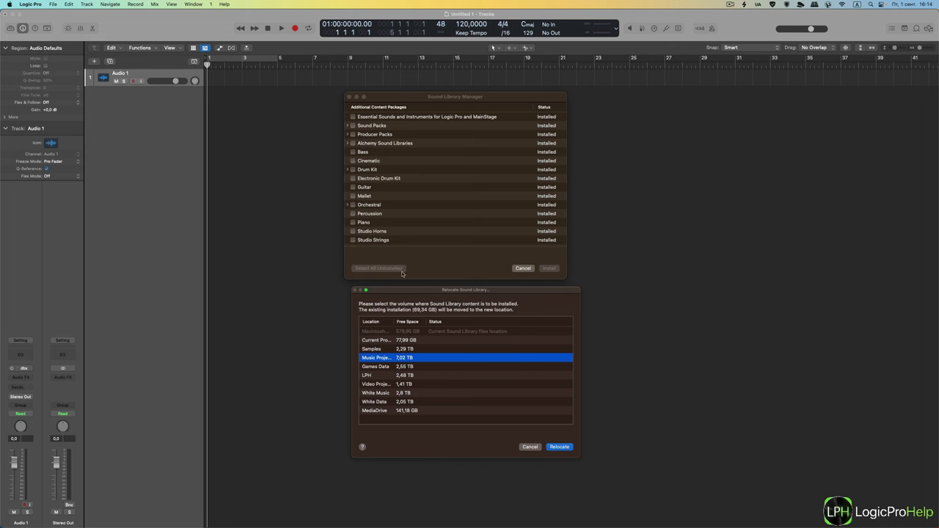
click(445, 334)
click(530, 447)
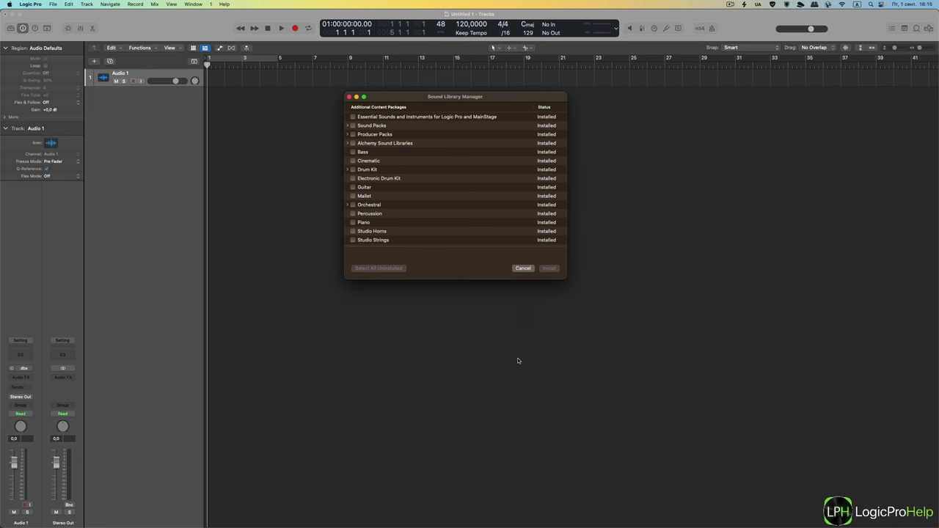
click(350, 97)
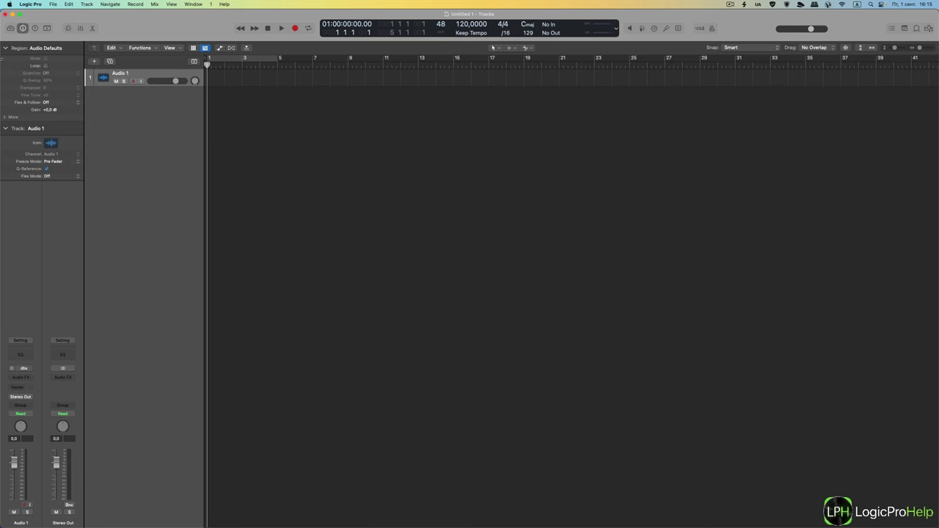
- Minimize the Logic Pro project and open the details of "Создание музыки" in the Storage section of System Settings
click(12, 15)
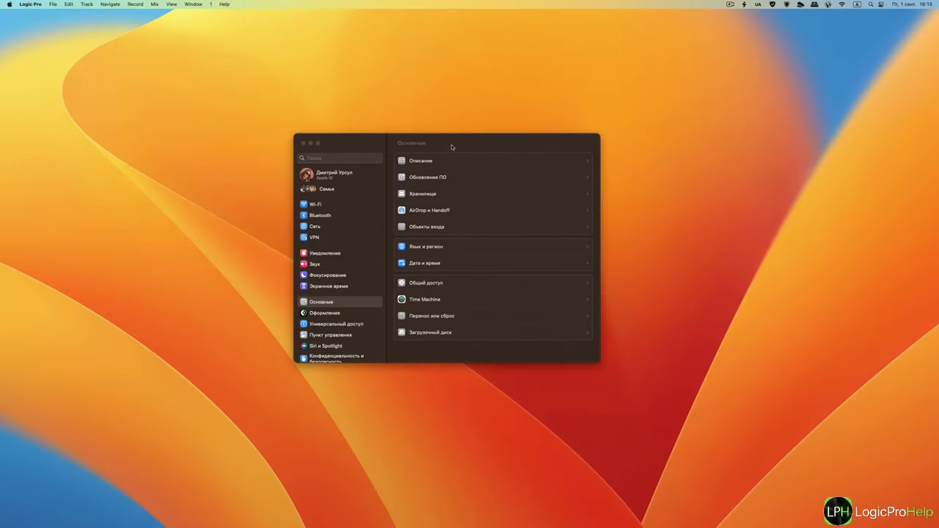
drag(451, 147, 435, 146)
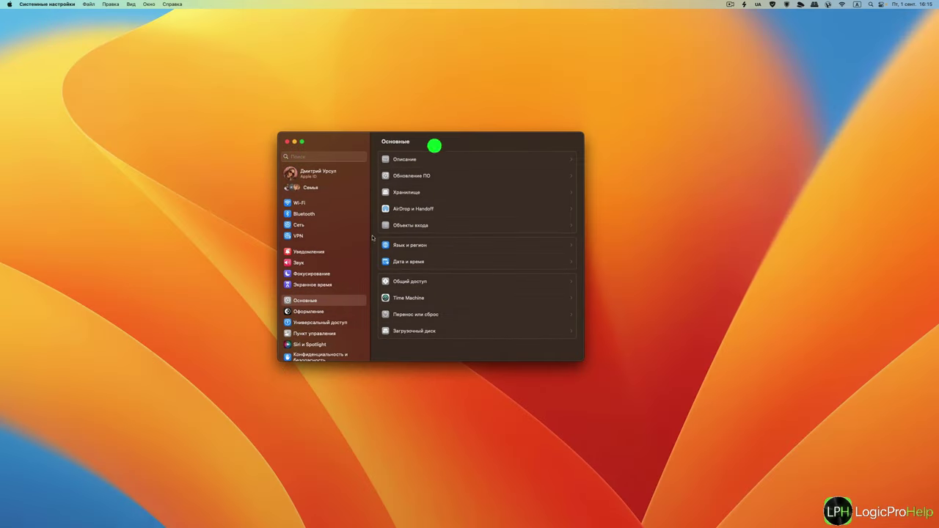
click(402, 195)
scroll(448, 319, down, 5)
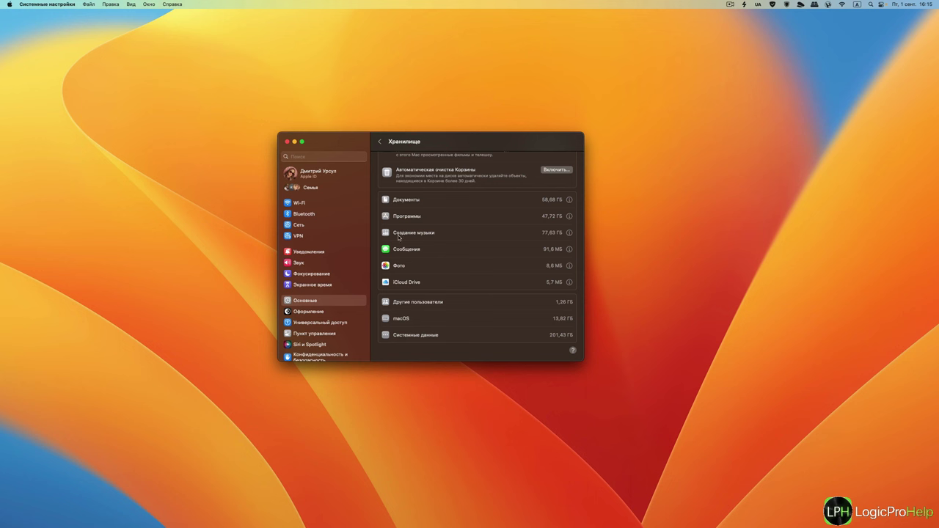
click(569, 232)
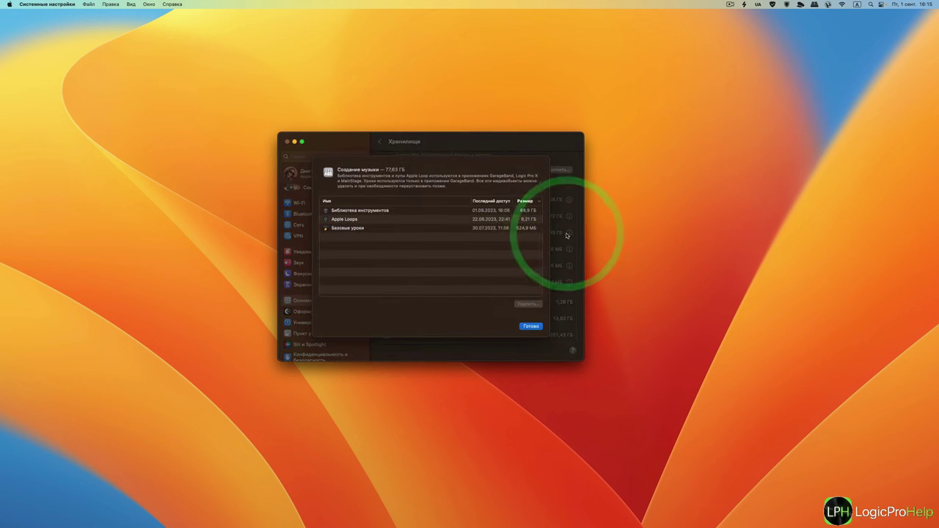
click(437, 169)
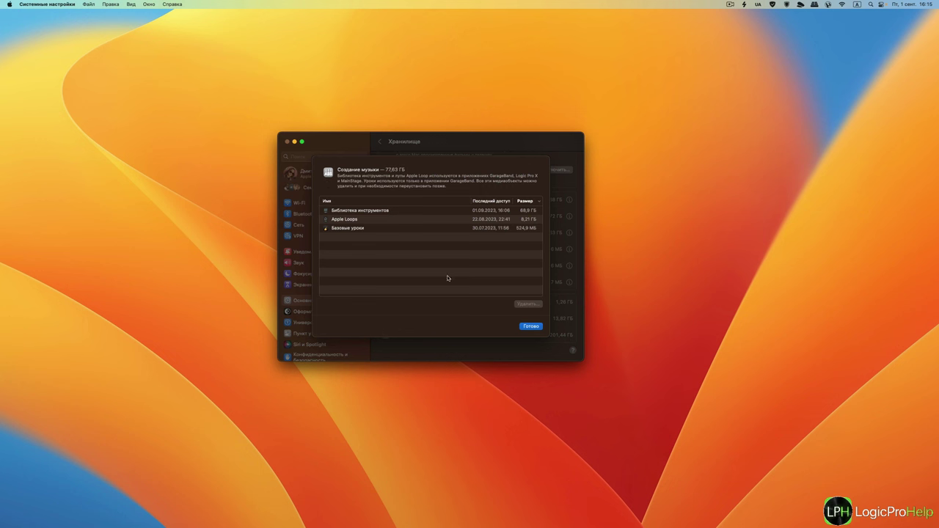
- Select Библиотека инструментов, Apple Loops and Базовые уроки in the music creation list, and close the list without deleting anything
drag(407, 270, 366, 211)
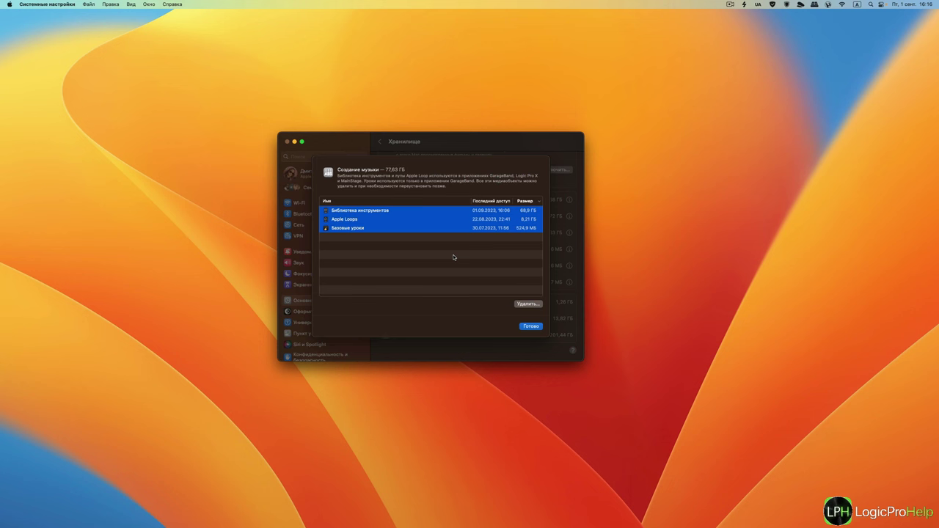
click(539, 327)
click(709, 346)
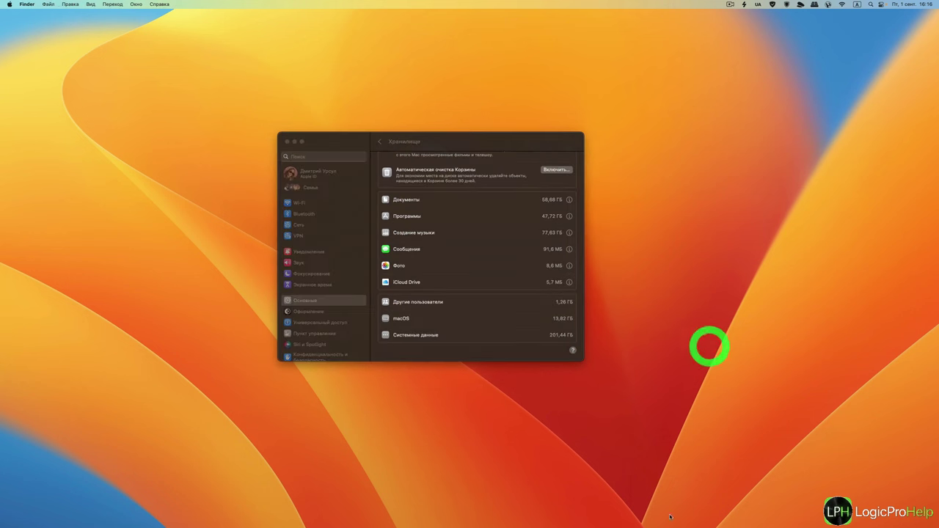
- Return to the Logic Pro project, select Music Projects as the new volume in Relocate Sound Library, and cancel the relocation
click(788, 515)
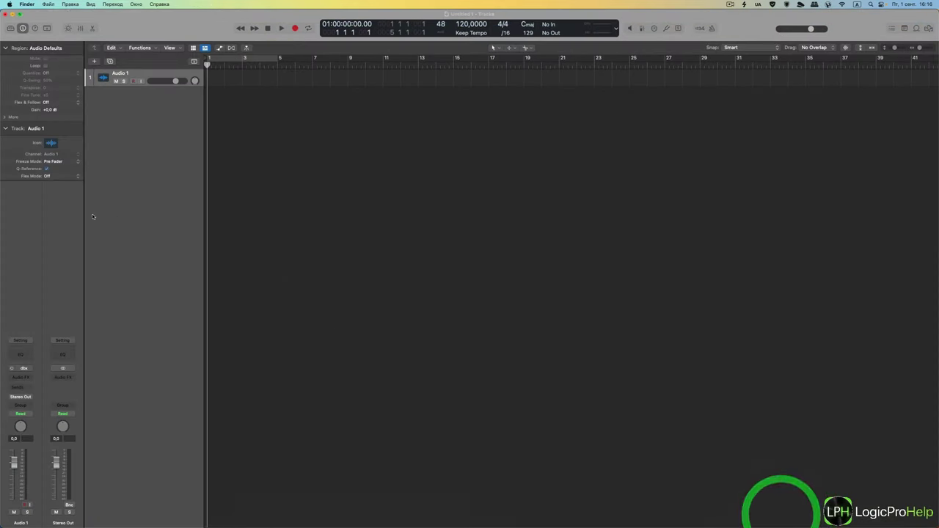
click(31, 4)
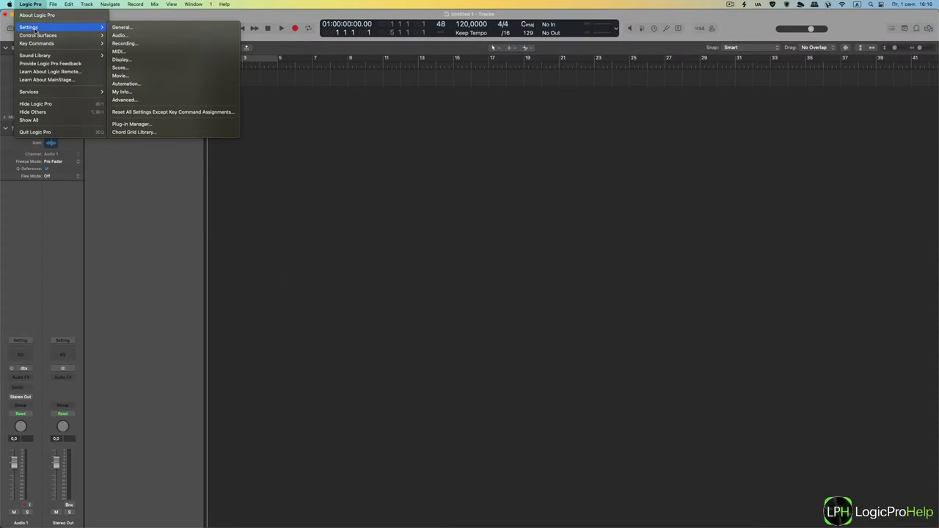
mouse_move(46, 56)
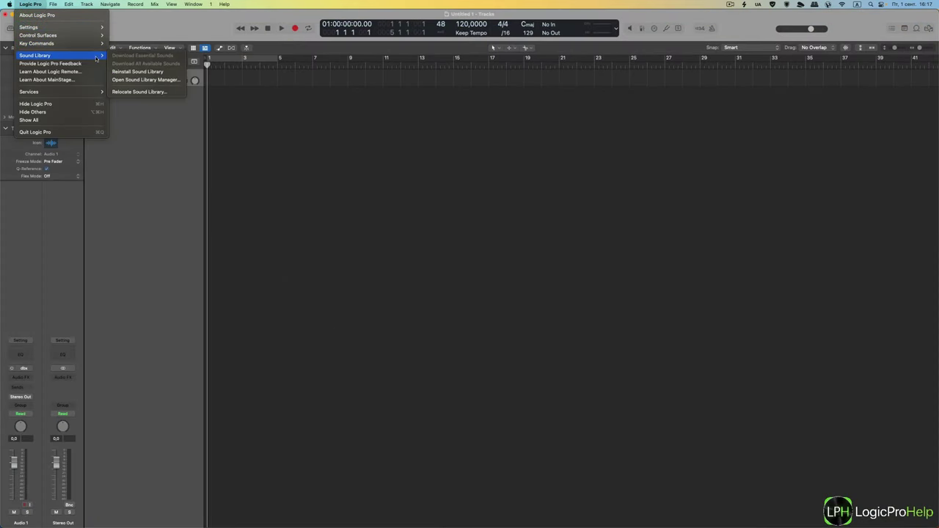
click(132, 91)
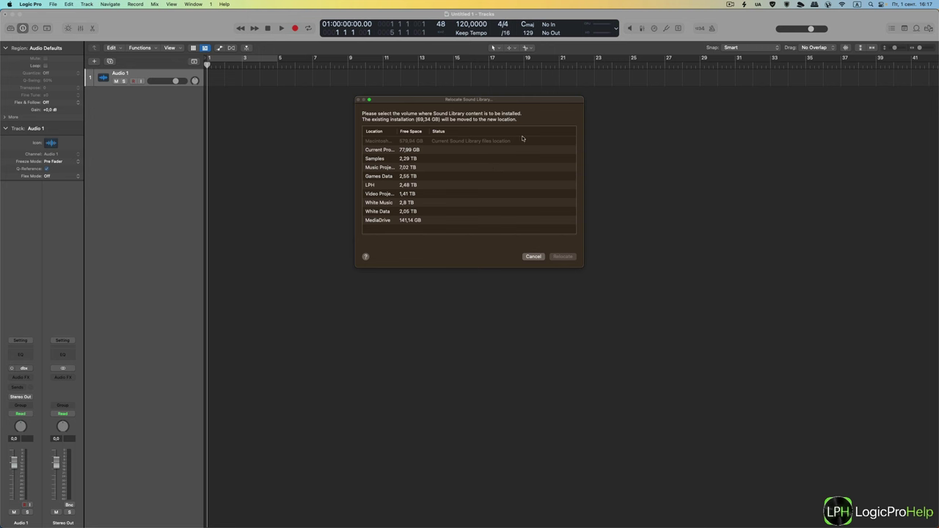
drag(503, 100, 498, 119)
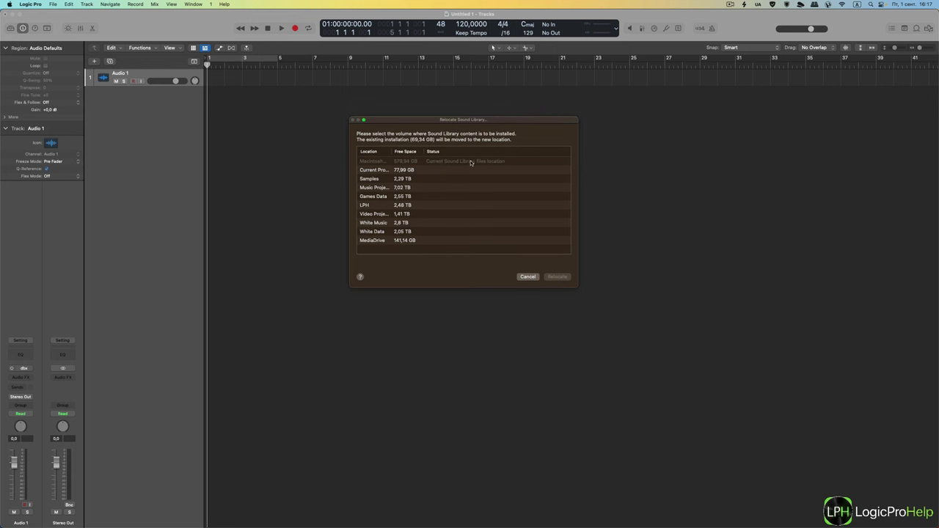
click(390, 188)
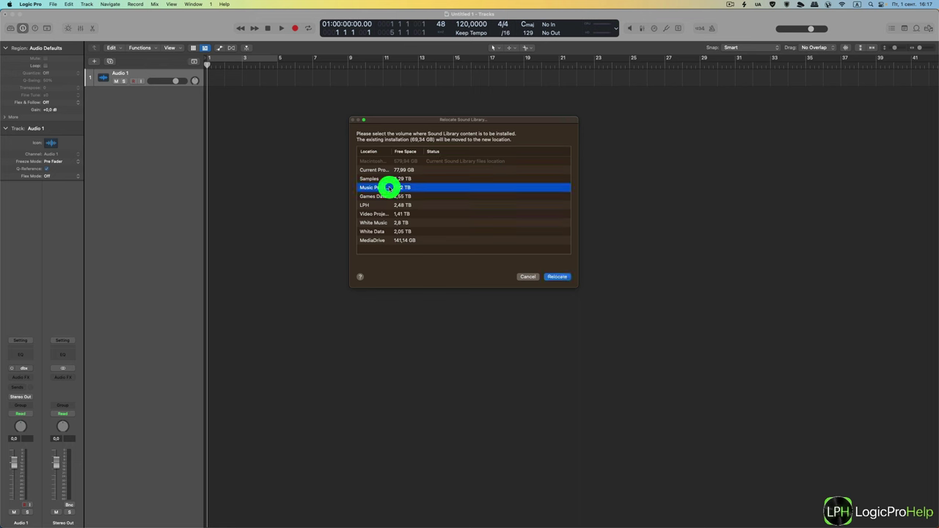
click(528, 277)
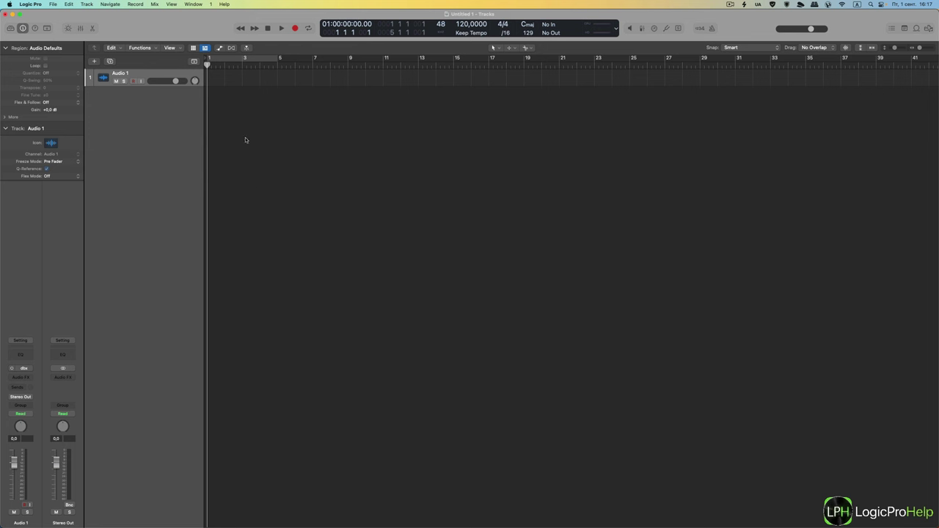
- Move the playhead to bar 3 in the project timeline
click(154, 25)
click(369, 19)
click(225, 66)
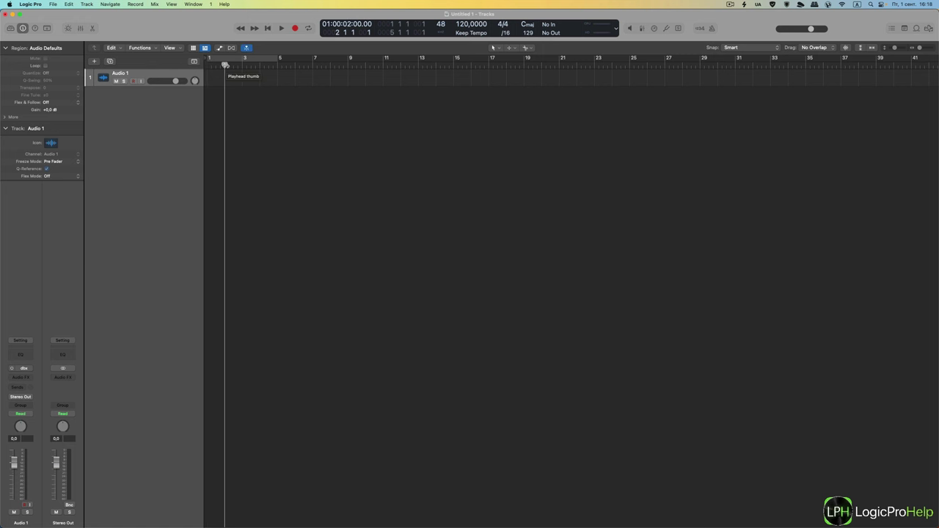
drag(225, 65, 242, 65)
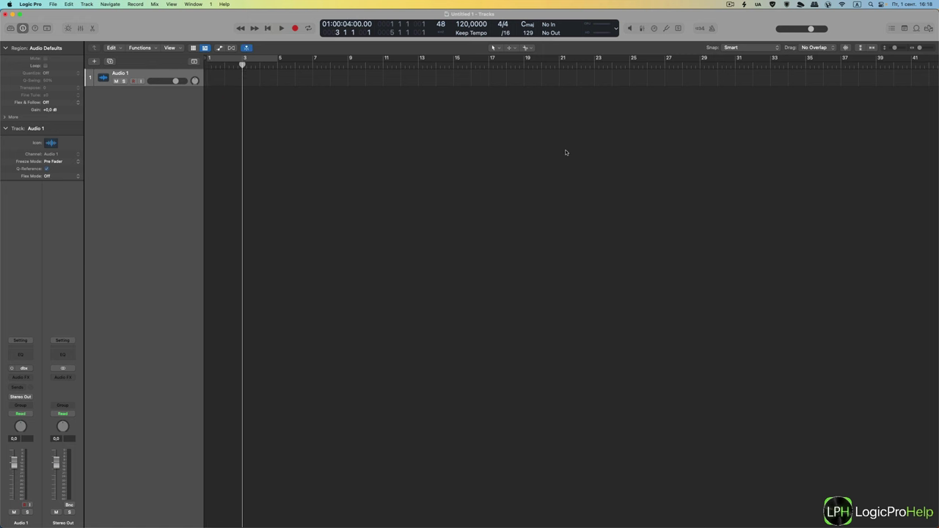
- Minimize the project, switch to Finder and open the Instruments Libraries folder on the Samples volume
click(302, 16)
click(15, 14)
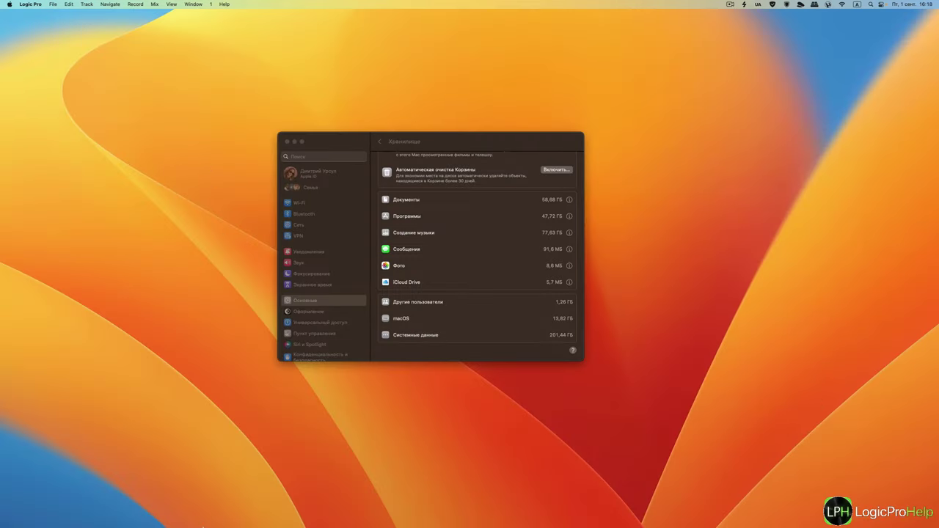
click(130, 512)
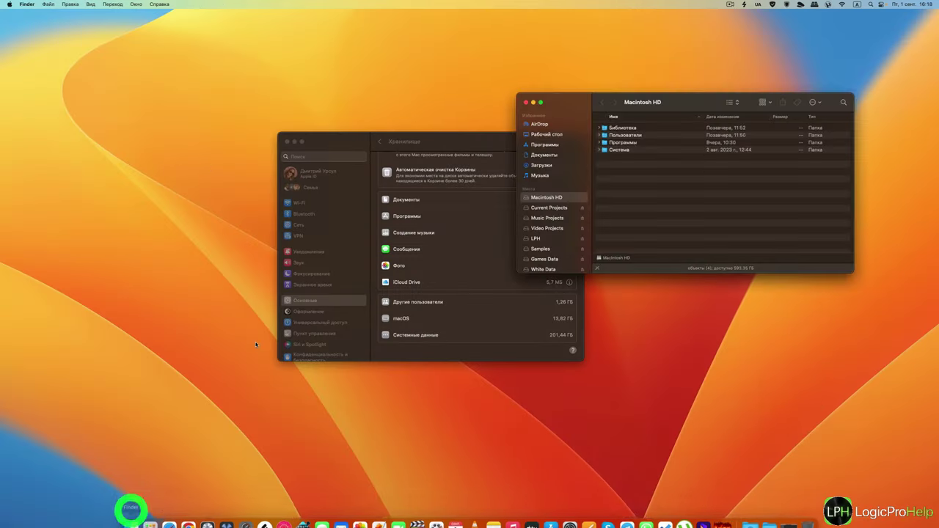
click(542, 249)
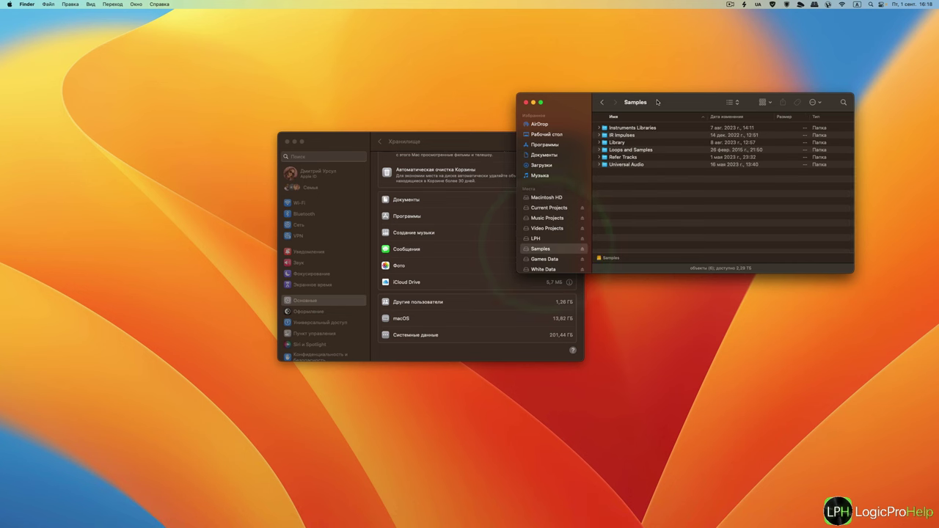
drag(658, 102, 290, 131)
click(259, 157)
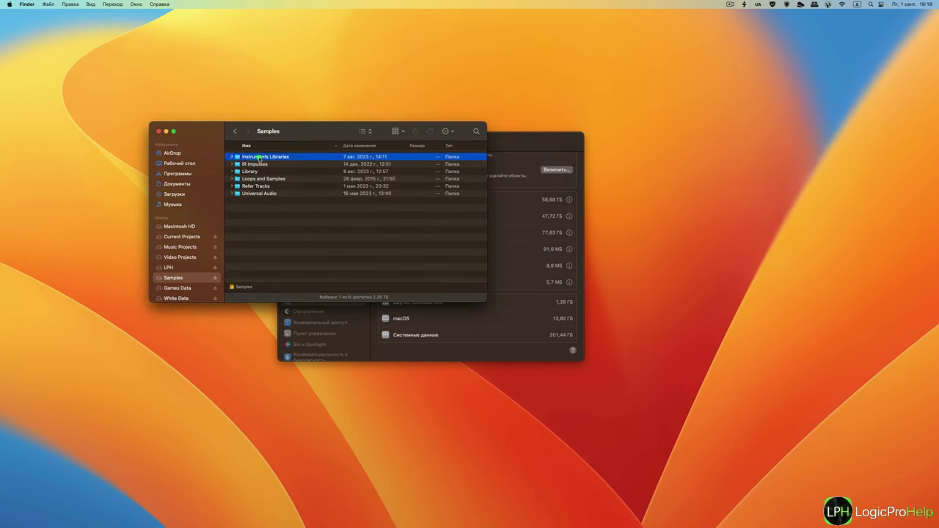
double_click(259, 157)
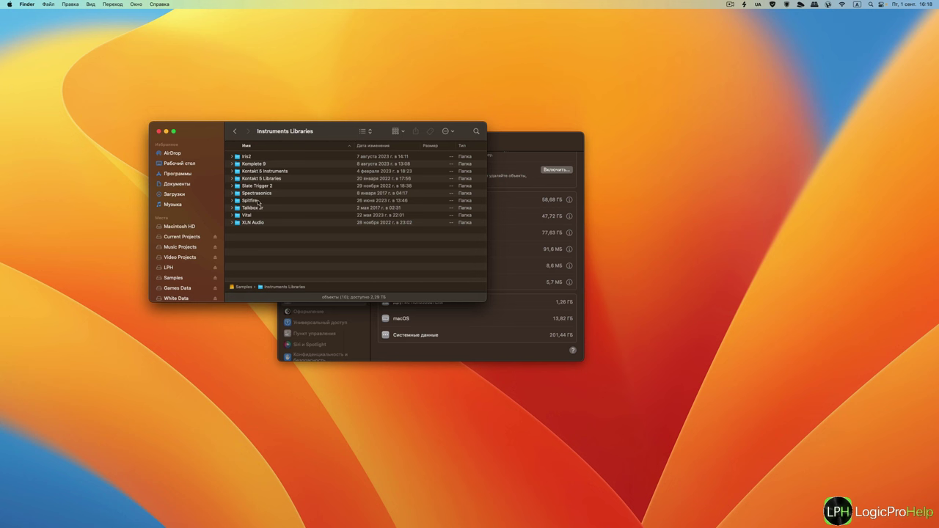
- Check the contents of the Spectrasonics folder, return to Instruments Libraries and close the Finder window
click(254, 194)
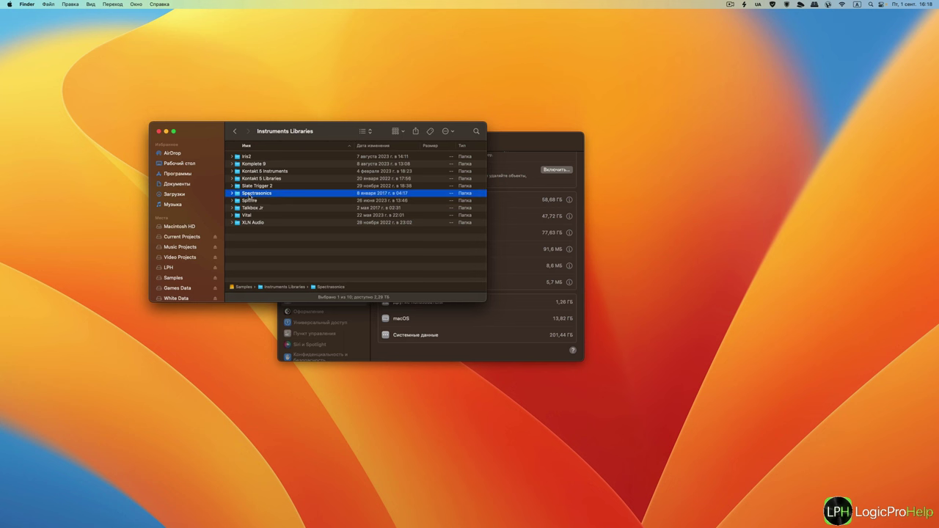
double_click(256, 194)
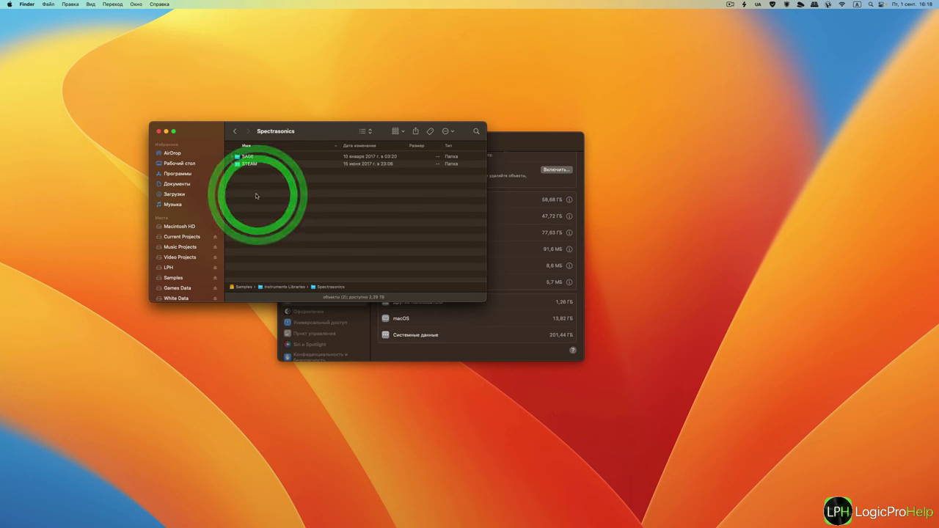
click(234, 131)
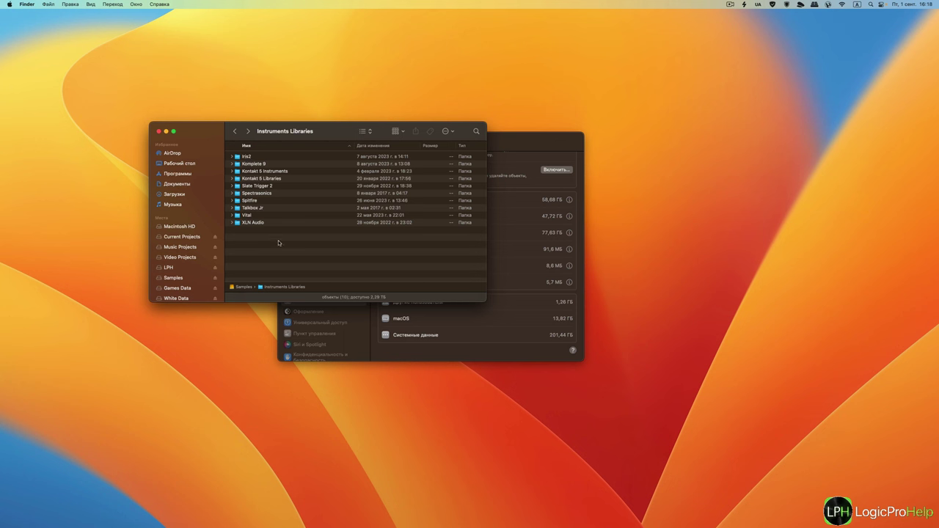
click(159, 130)
- Review the "Создание музыки" storage details once more in System Settings, and close the settings window
drag(449, 146, 449, 162)
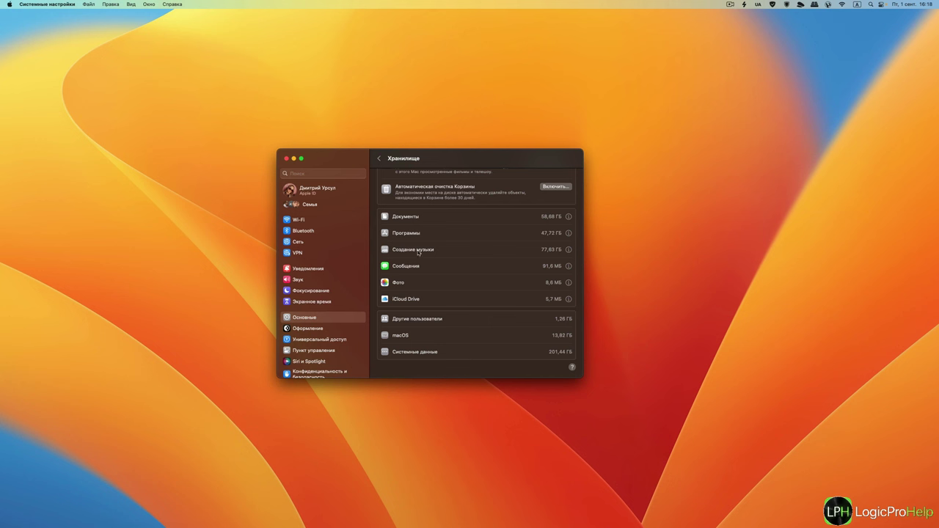
click(569, 251)
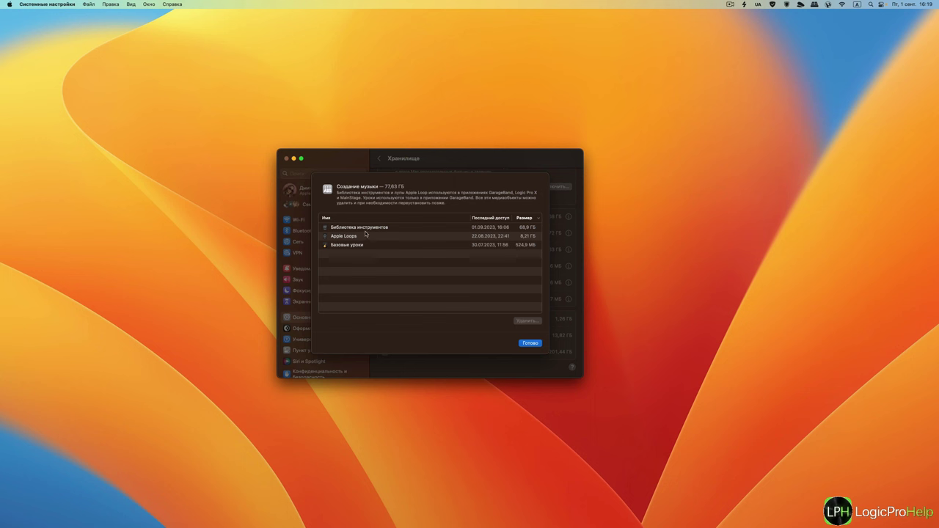
click(535, 344)
click(286, 159)
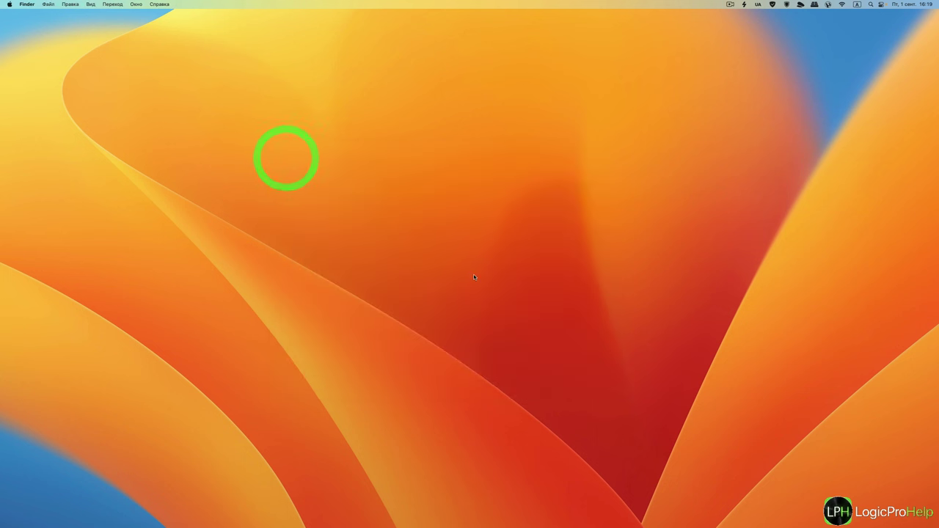
- Restore the Logic Pro project and review the available Sound Library commands without running any of them
click(793, 516)
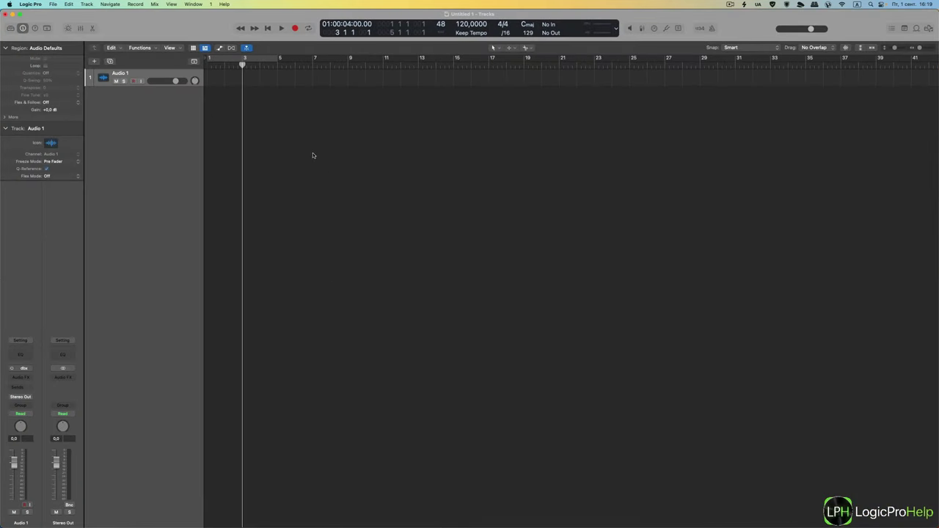
click(107, 20)
click(30, 4)
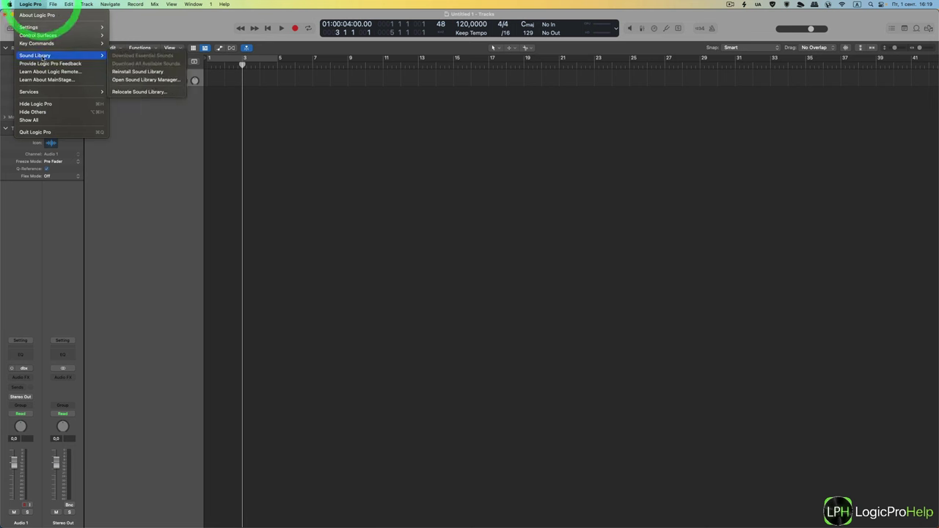
mouse_move(35, 55)
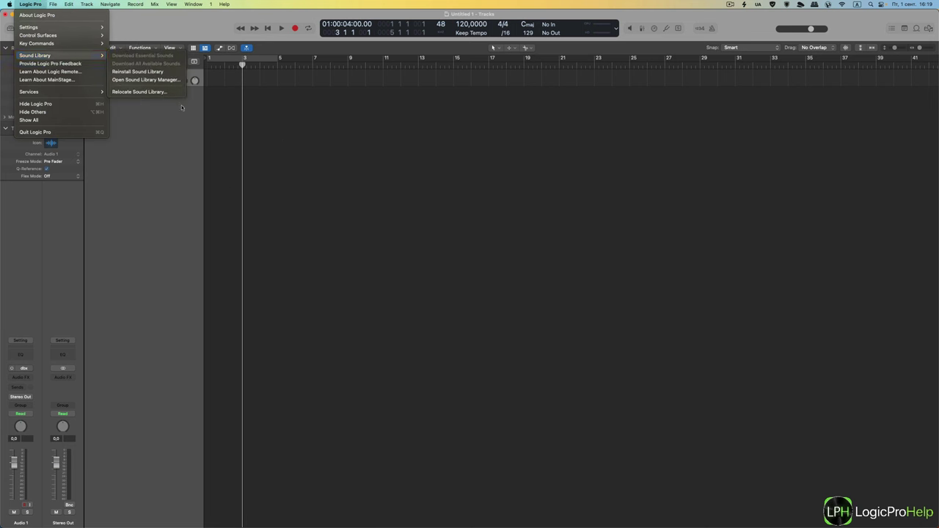
click(265, 148)
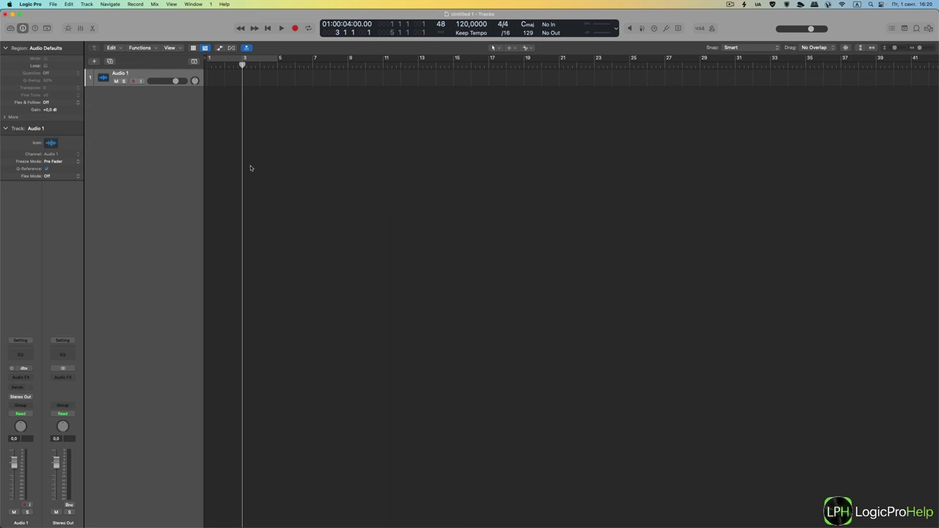
click(178, 22)
click(168, 29)
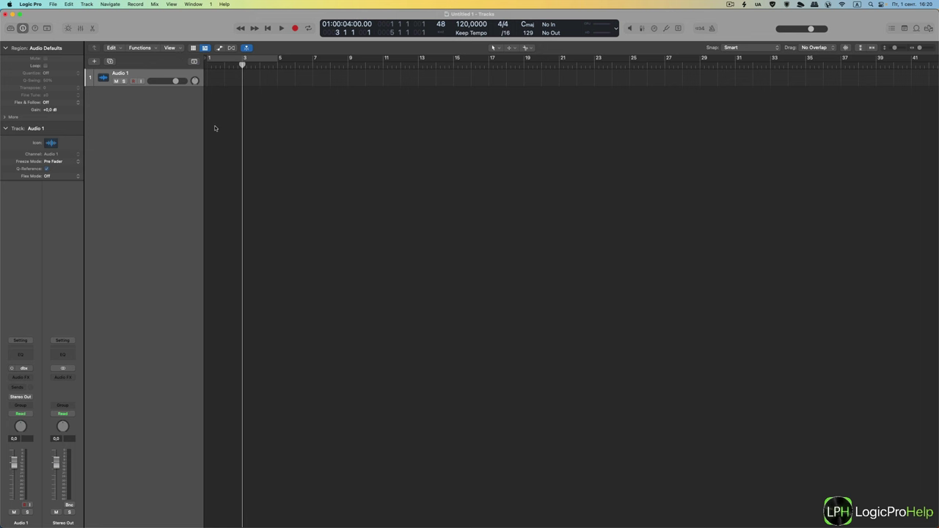